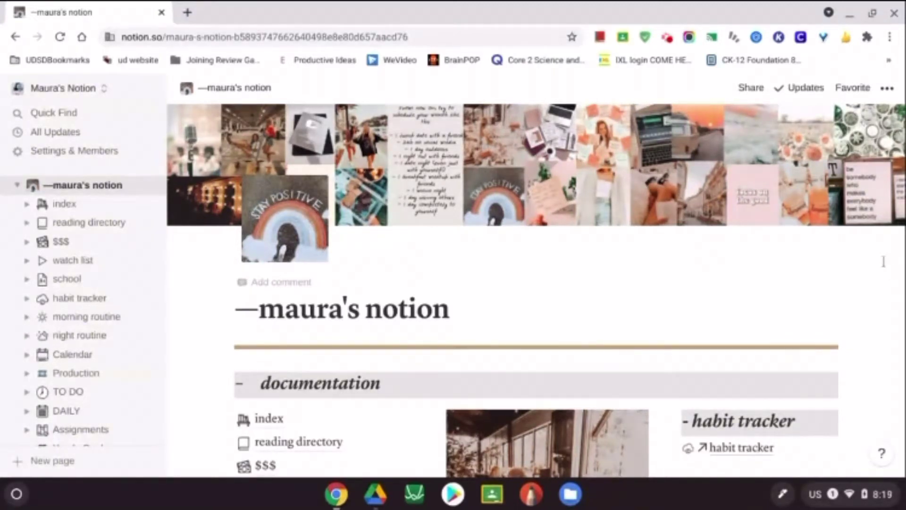
# - Examine the home page's cover and its documentation, school, daily, habit tracker and plans + work sections
pyautogui.scroll(-1, 765, 267)
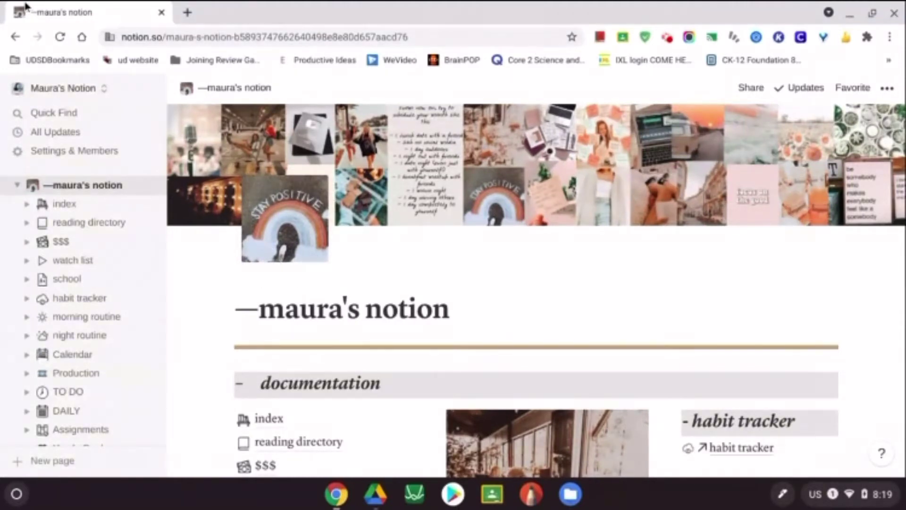
pyautogui.scroll(-3, 439, 217)
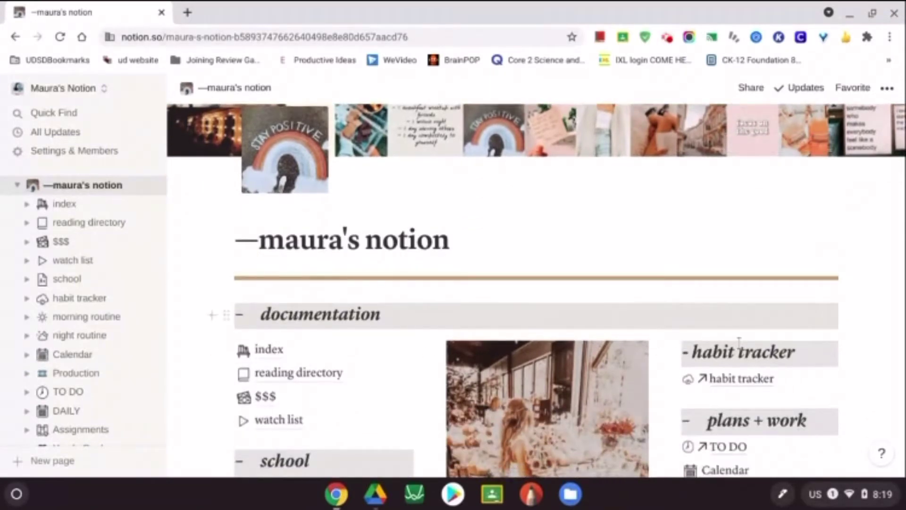
pyautogui.scroll(-4, 739, 344)
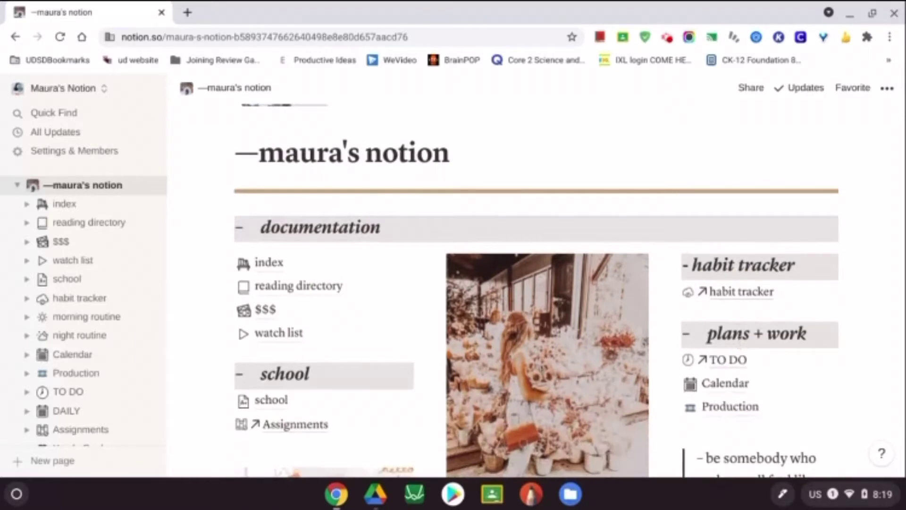
pyautogui.scroll(-4, 561, 354)
pyautogui.scroll(-10, 562, 354)
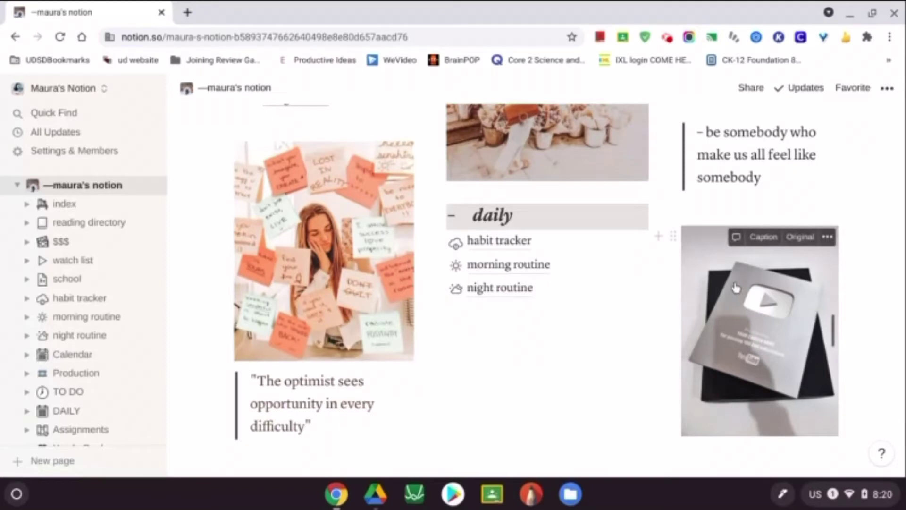
pyautogui.scroll(9, 732, 295)
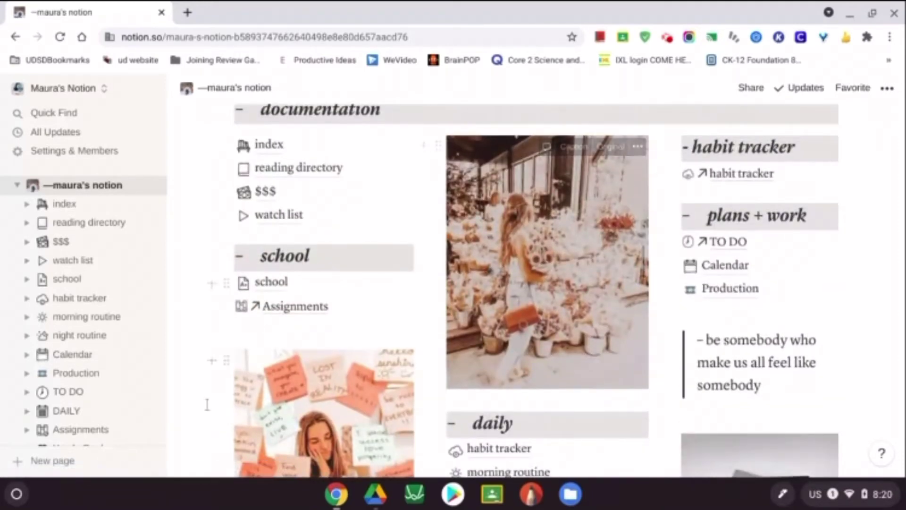
pyautogui.scroll(-7, 335, 383)
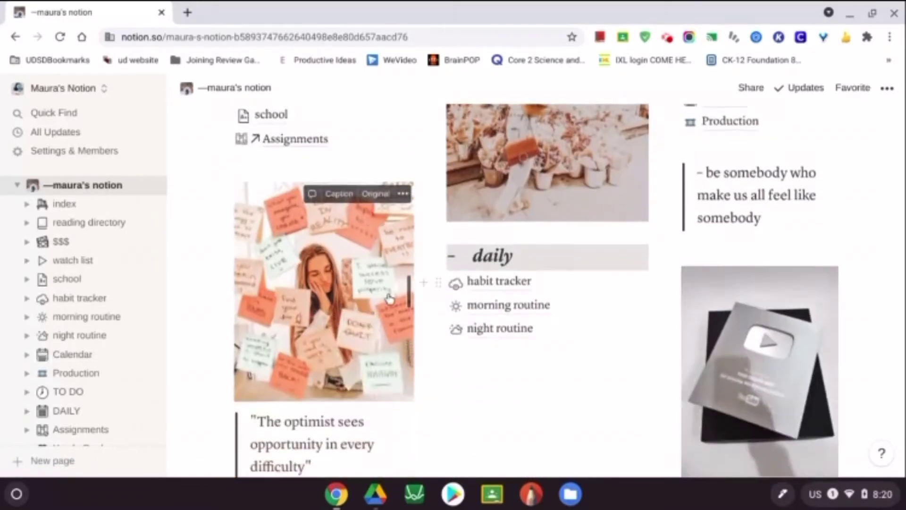
pyautogui.scroll(-2, 390, 299)
pyautogui.scroll(8, 390, 300)
pyautogui.scroll(6, 390, 300)
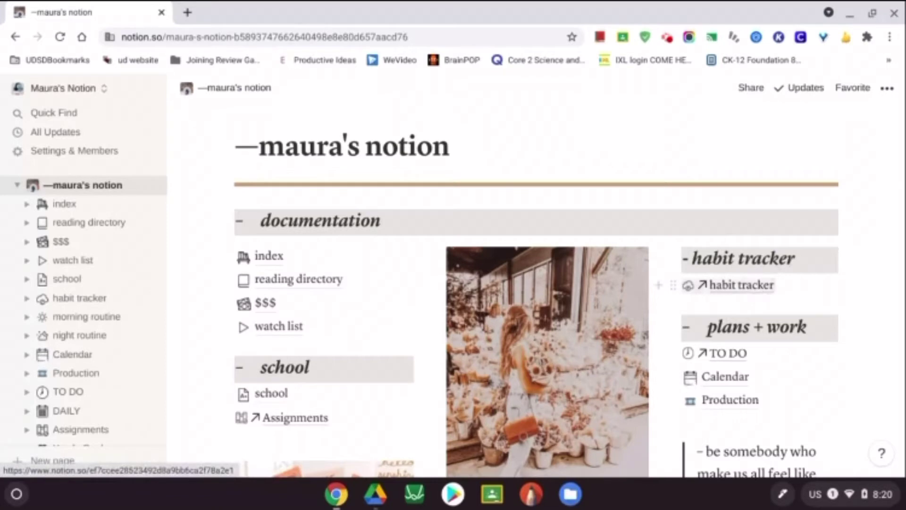
pyautogui.scroll(-2, 732, 290)
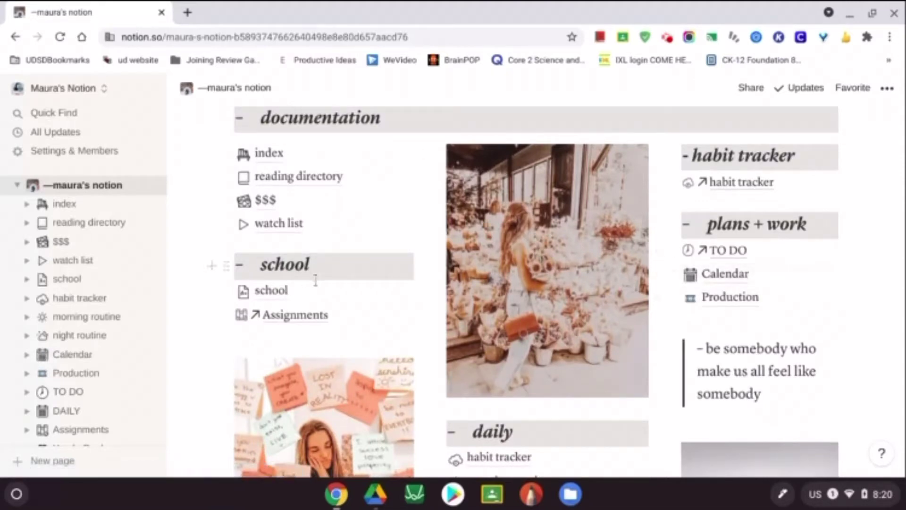
pyautogui.scroll(-3, 302, 314)
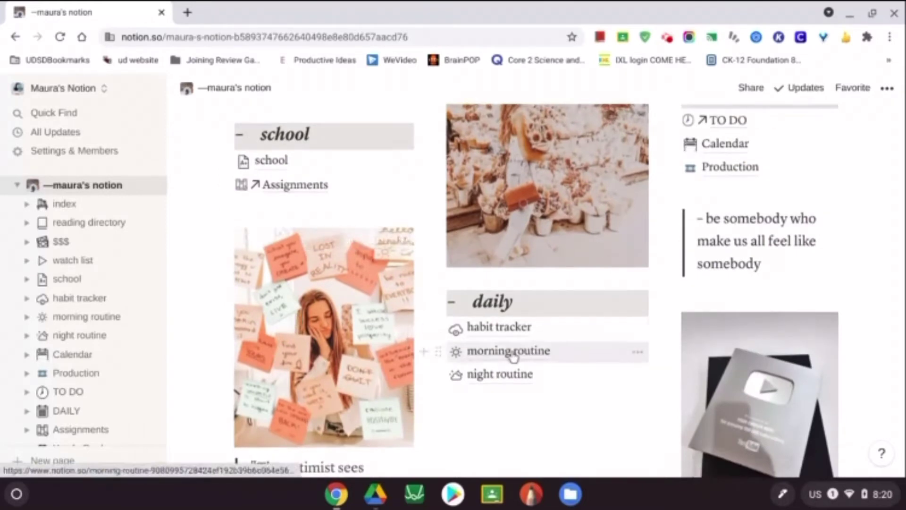
pyautogui.scroll(-2, 509, 379)
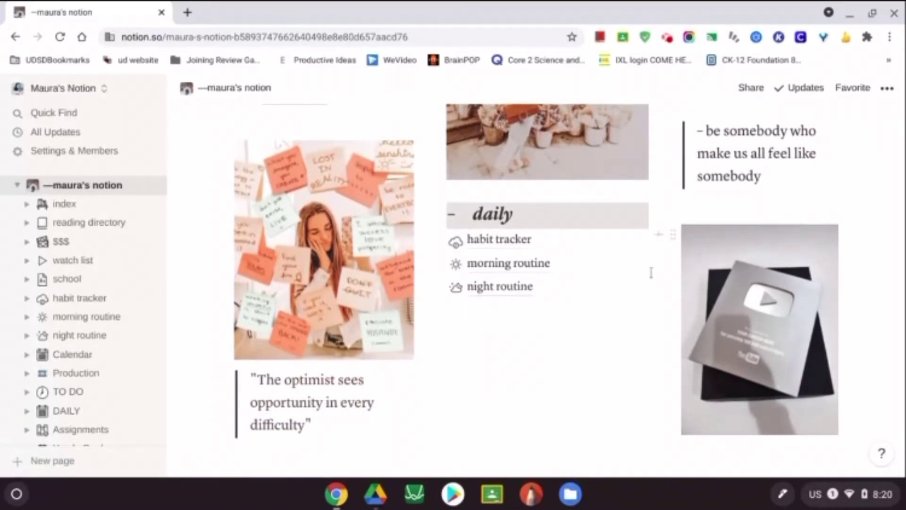
pyautogui.scroll(1, 735, 215)
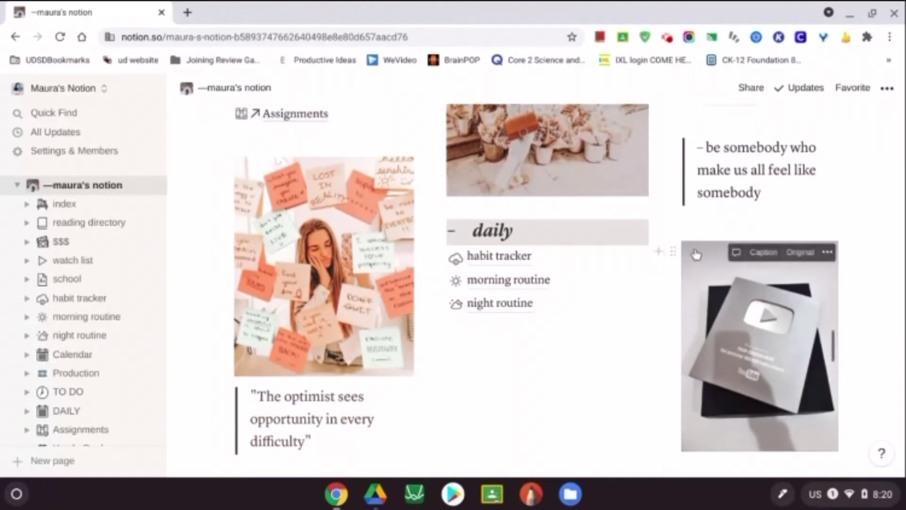
# - Review the home page's WEEKLY list, TO DO table, day-by-day planner, CLASSROOM assignments and Yearly Goals section
pyautogui.scroll(-5, 649, 282)
pyautogui.scroll(-3, 648, 283)
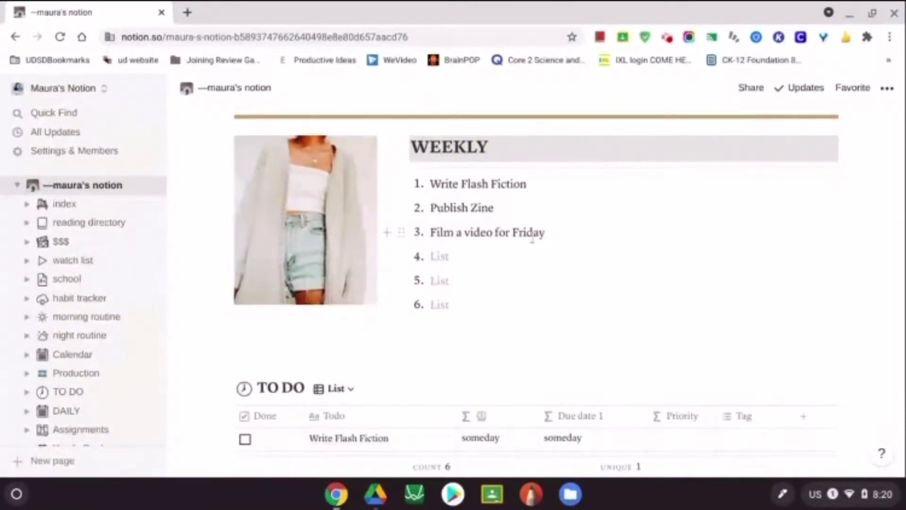
pyautogui.scroll(-5, 547, 236)
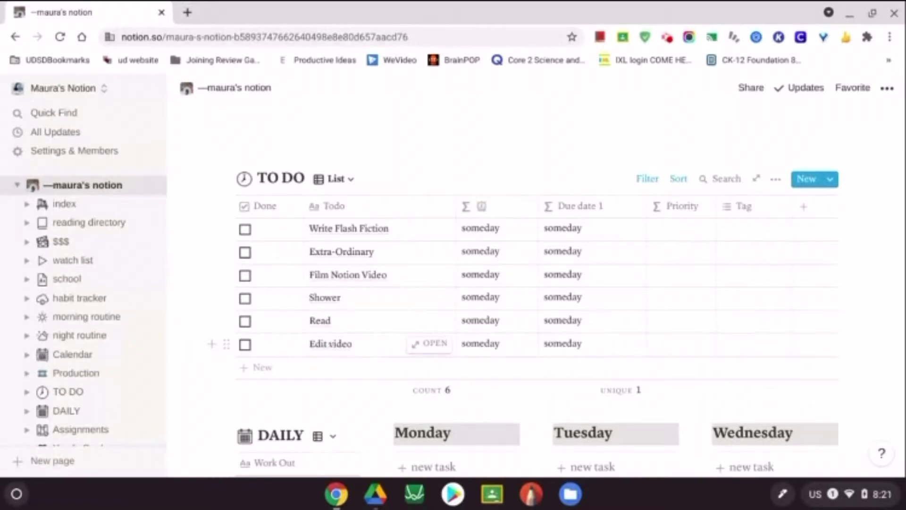
pyautogui.scroll(-3, 425, 330)
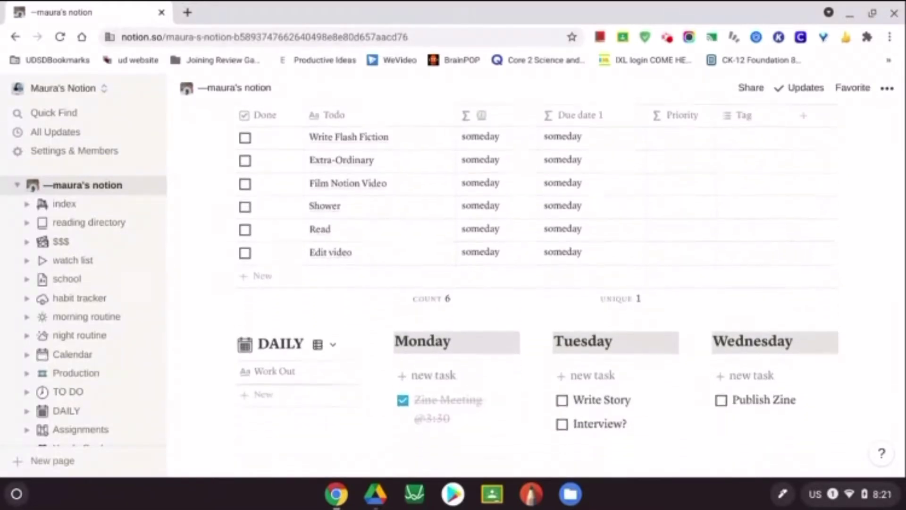
pyautogui.scroll(-2, 609, 340)
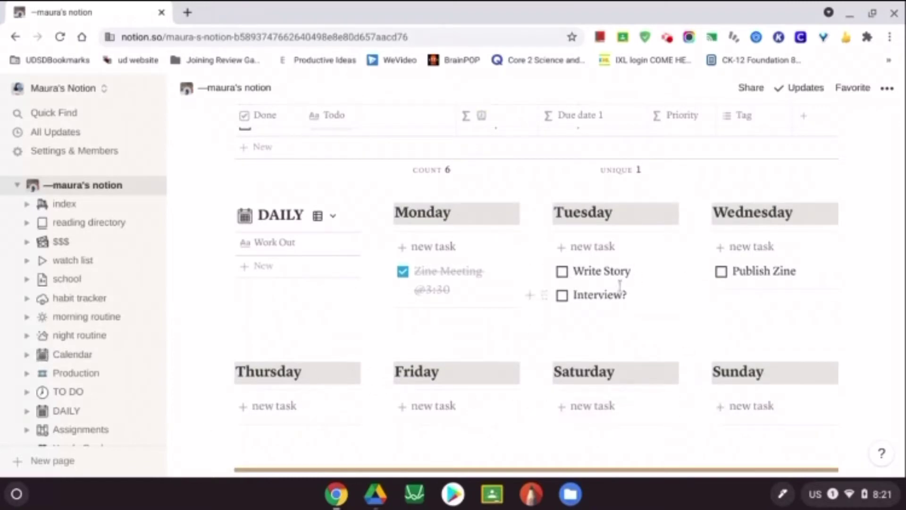
pyautogui.scroll(-7, 632, 293)
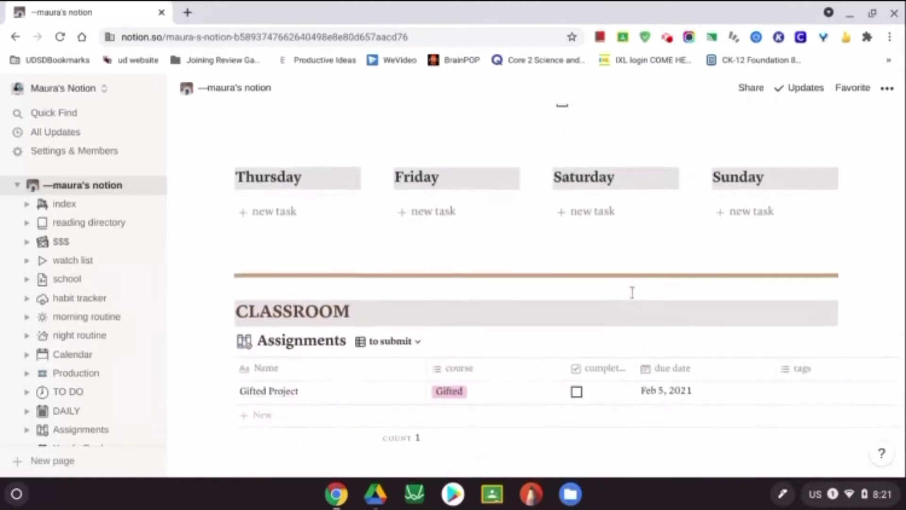
pyautogui.scroll(1, 536, 293)
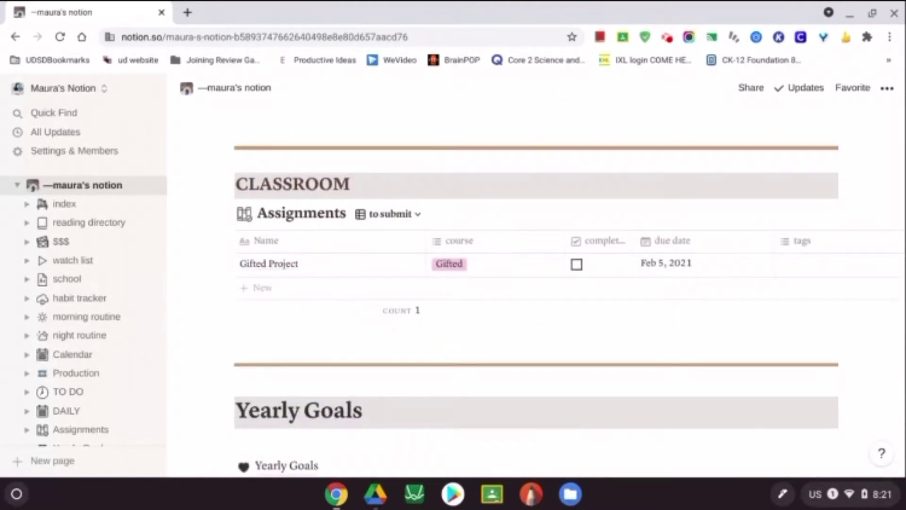
pyautogui.scroll(-4, 345, 302)
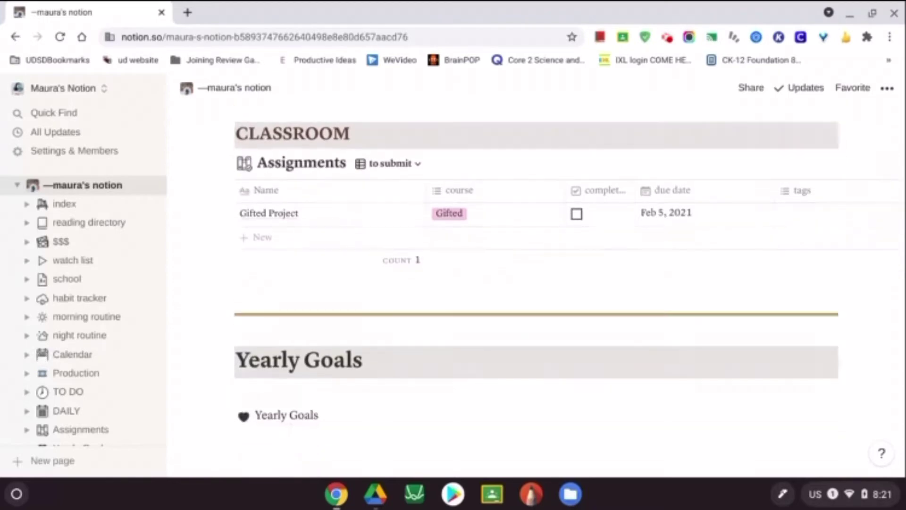
pyautogui.scroll(1, 345, 302)
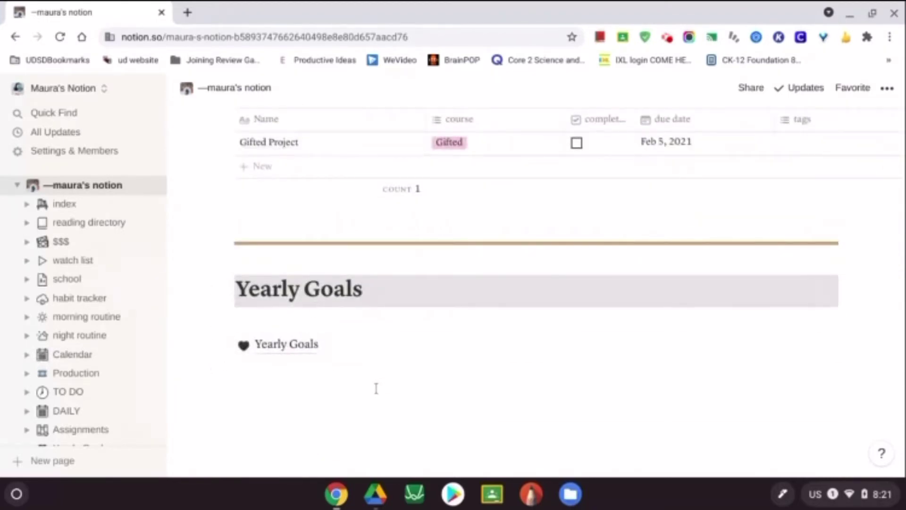
# - Open the index page from the home page's documentation section and view its subpages and Table of Contents
pyautogui.scroll(15, 376, 388)
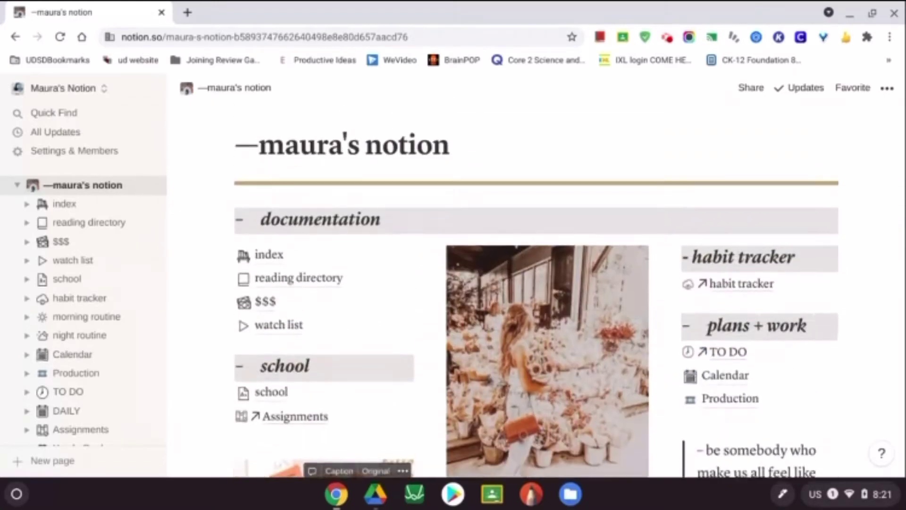
pyautogui.scroll(3, 537, 291)
pyautogui.scroll(-8, 536, 291)
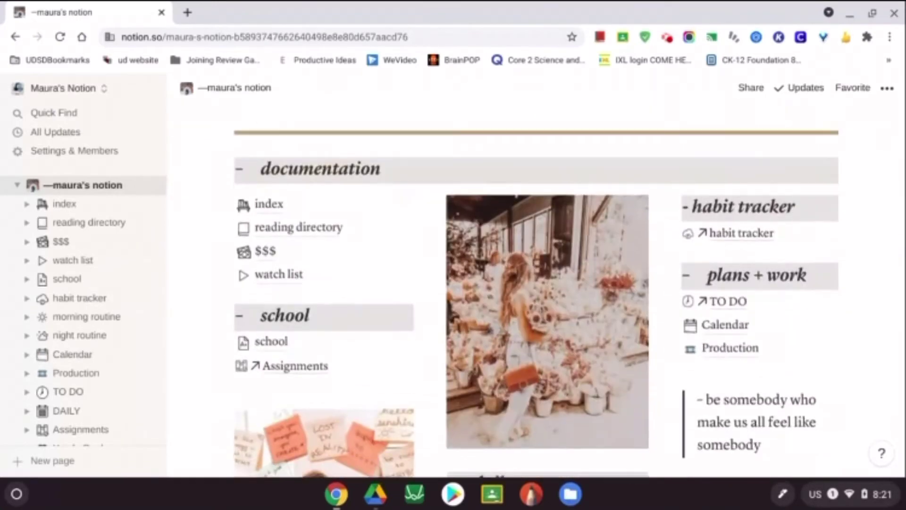
pyautogui.scroll(8, 271, 375)
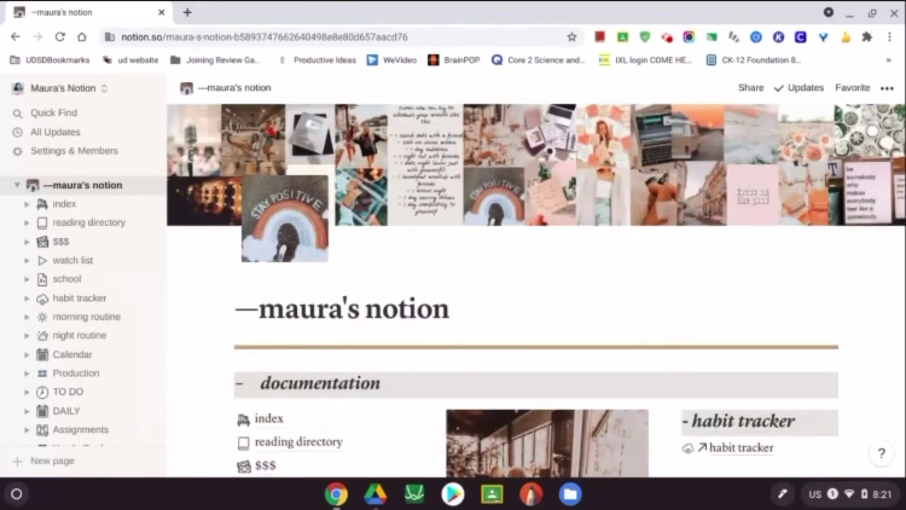
pyautogui.scroll(-1, 271, 376)
pyautogui.scroll(-2, 271, 375)
pyautogui.click(262, 303)
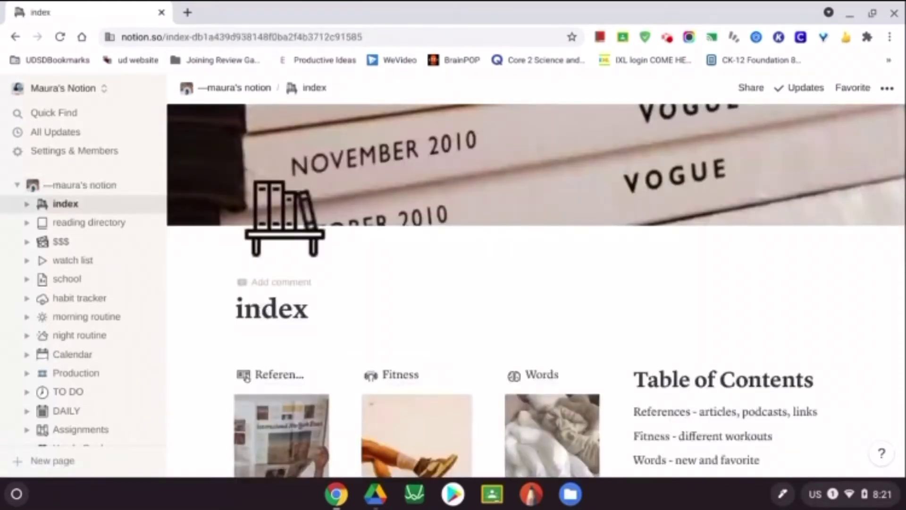
pyautogui.scroll(-5, 644, 349)
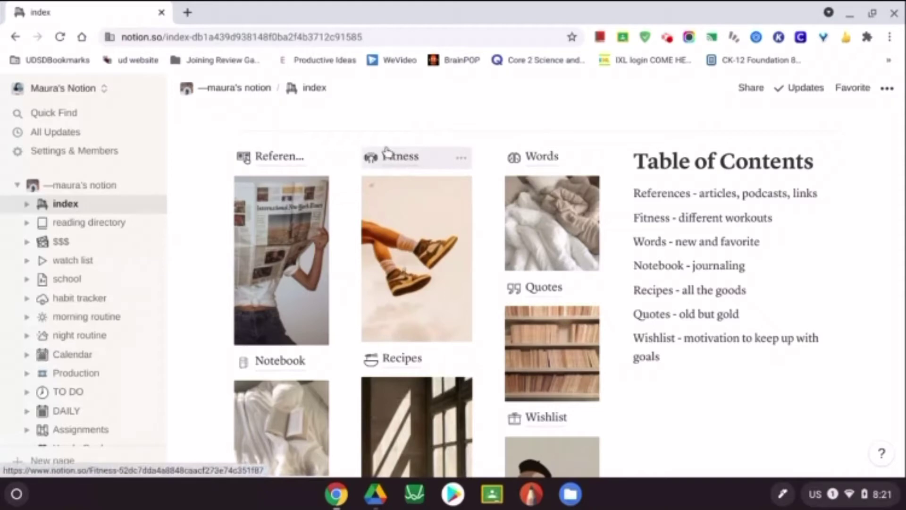
# - Open the Reference board from the index and look through its article, podcast, link, video and music columns
pyautogui.click(273, 160)
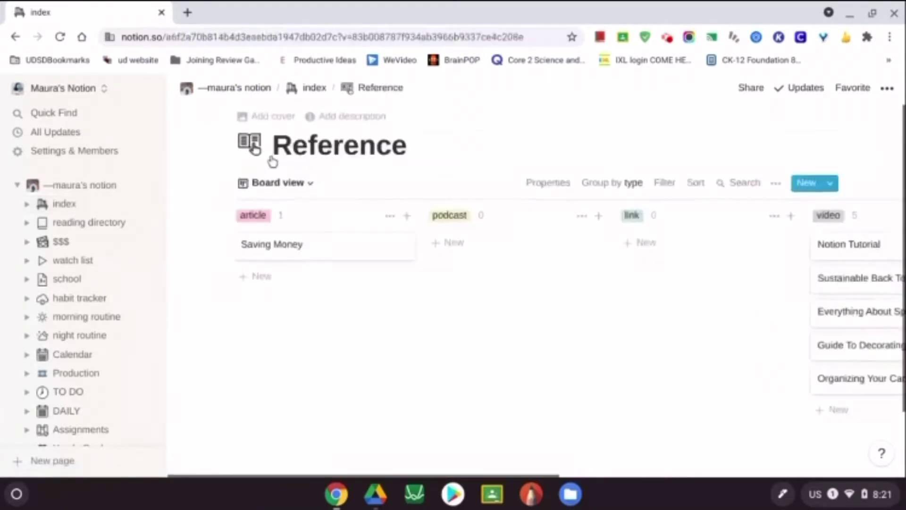
pyautogui.hscroll(3, 304, 294)
pyautogui.hscroll(8, 303, 294)
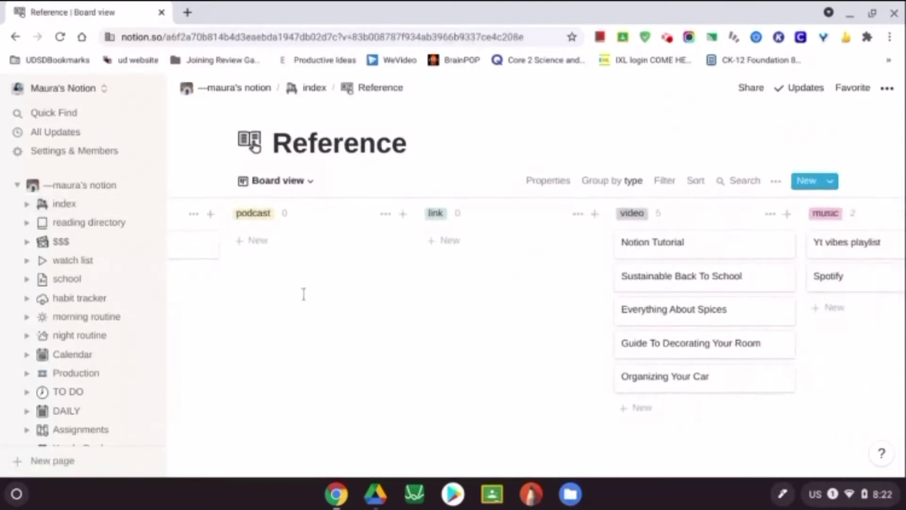
pyautogui.hscroll(1, 255, 148)
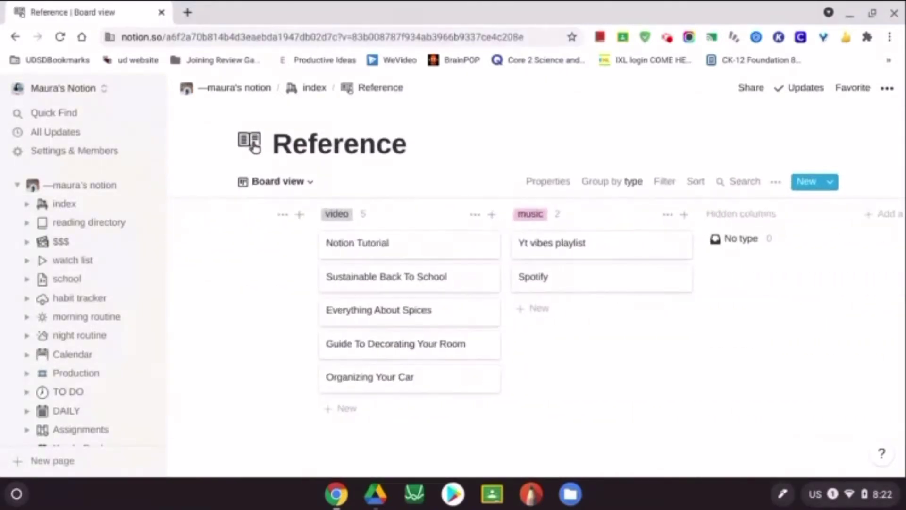
pyautogui.hscroll(-10, 583, 296)
pyautogui.hscroll(7, 584, 296)
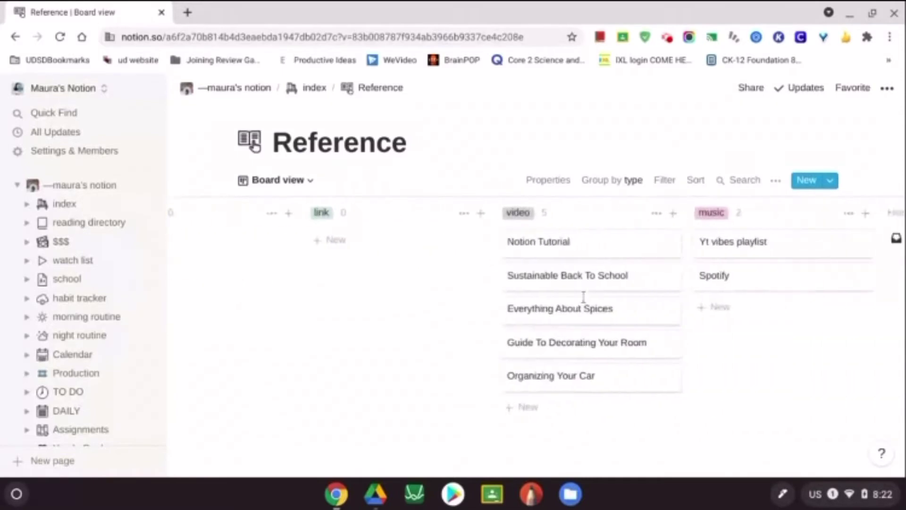
# - View the properties of the Notion Tutorial card in the video column, close it and look over the board
pyautogui.click(519, 241)
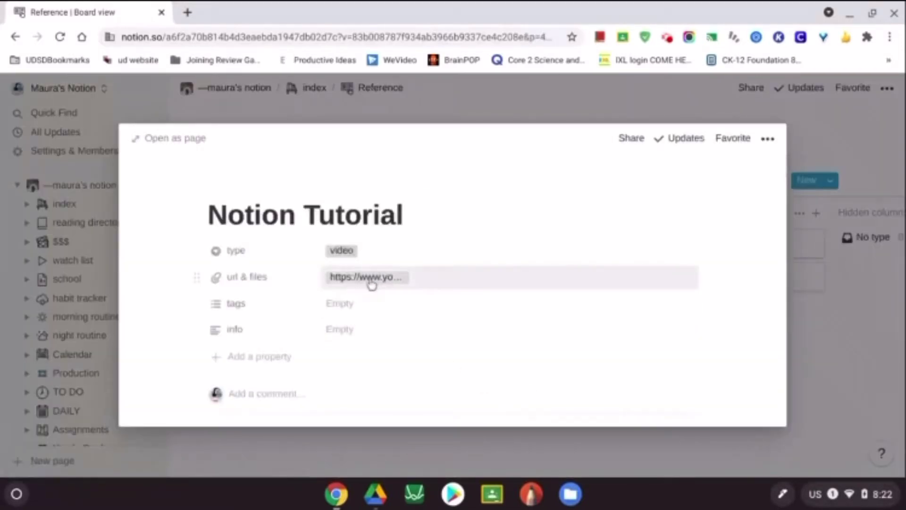
pyautogui.click(820, 389)
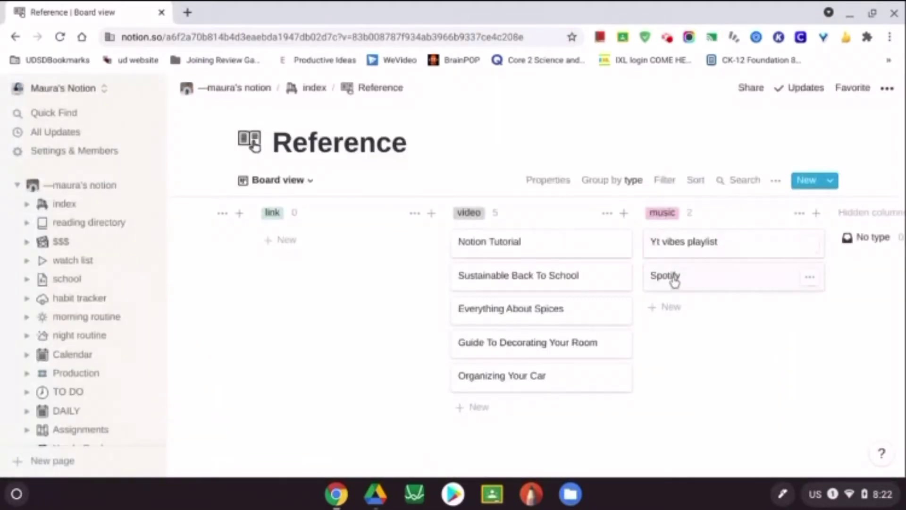
pyautogui.hscroll(-6, 673, 255)
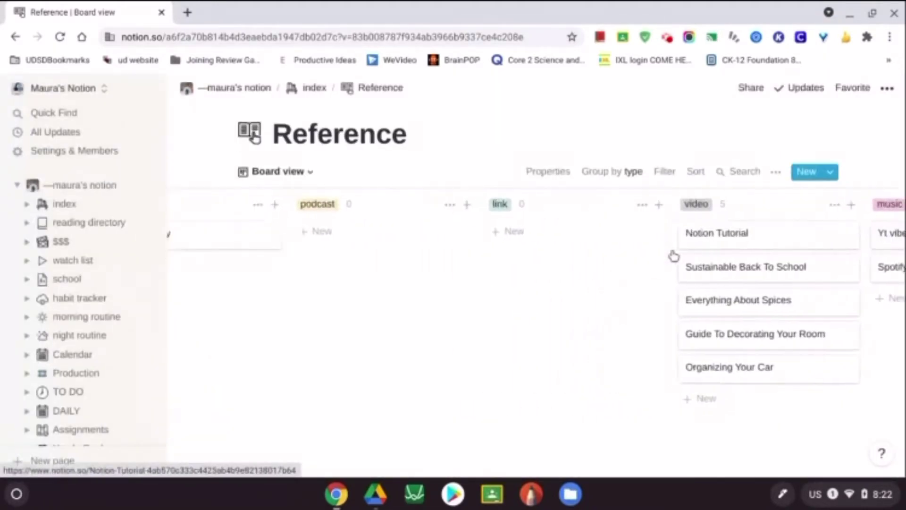
pyautogui.hscroll(3, 674, 256)
pyautogui.scroll(-1, 674, 256)
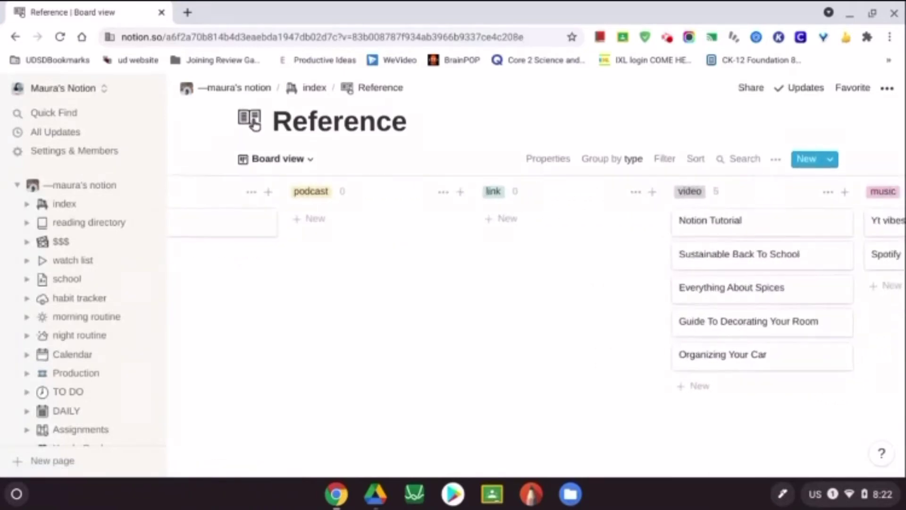
# - Go back to the index page, open the Wishlist page to view its table, and return to the index
pyautogui.click(313, 88)
pyautogui.scroll(-5, 416, 264)
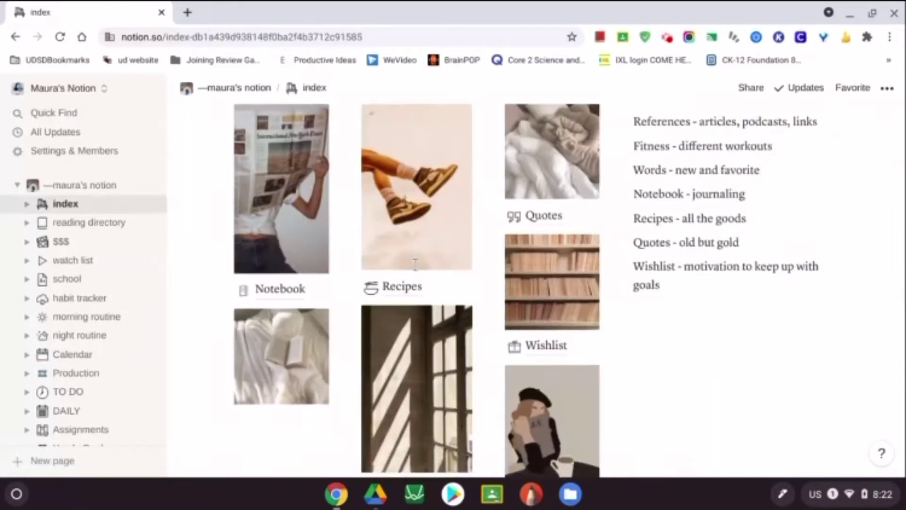
pyautogui.click(546, 350)
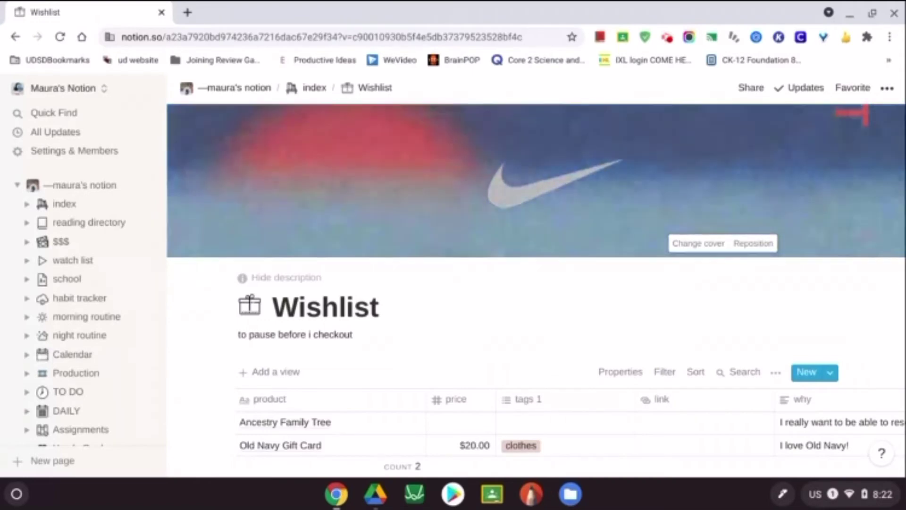
pyautogui.click(290, 92)
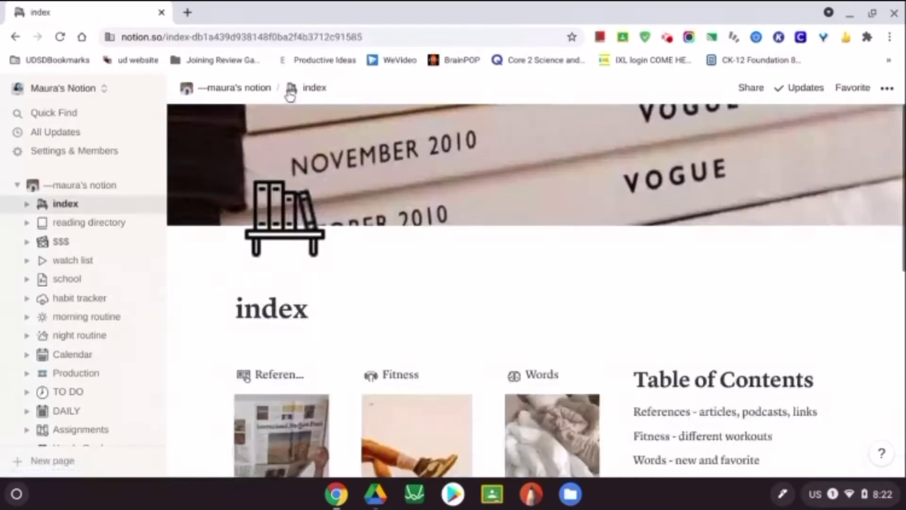
# - Open the reading directory page and look through its Bookshelf table and Books I Have gallery
pyautogui.scroll(-4, 364, 160)
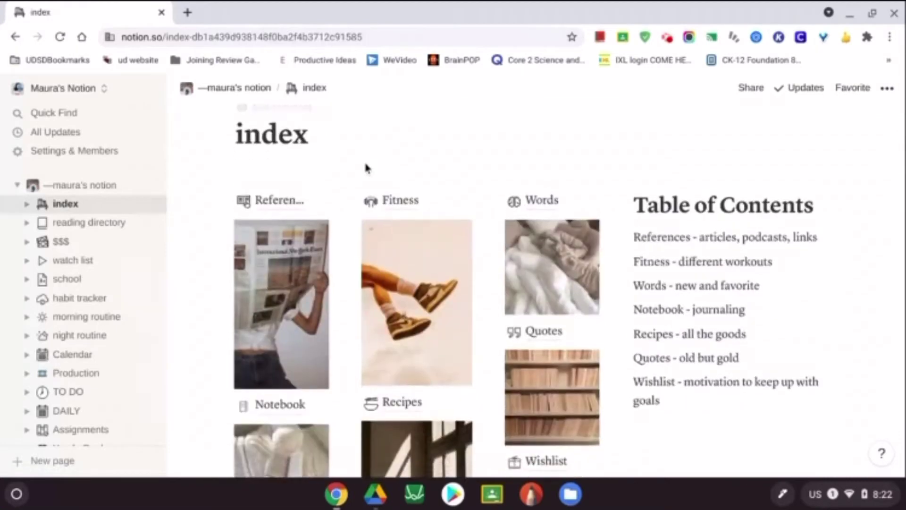
pyautogui.click(112, 226)
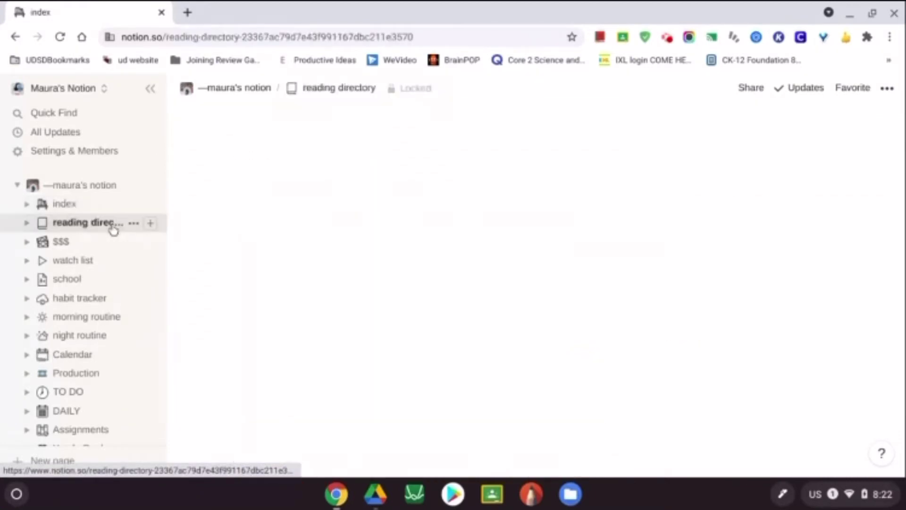
pyautogui.scroll(-5, 289, 268)
pyautogui.scroll(5, 289, 268)
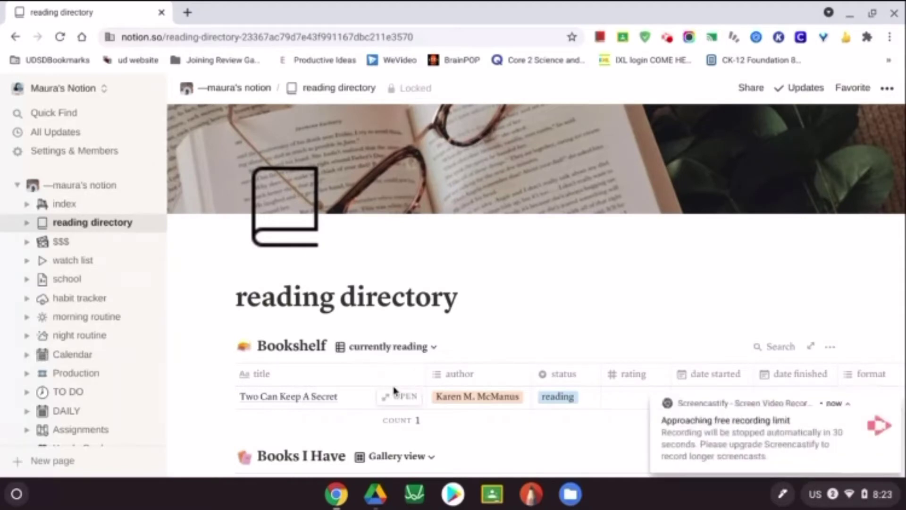
pyautogui.scroll(-1, 394, 390)
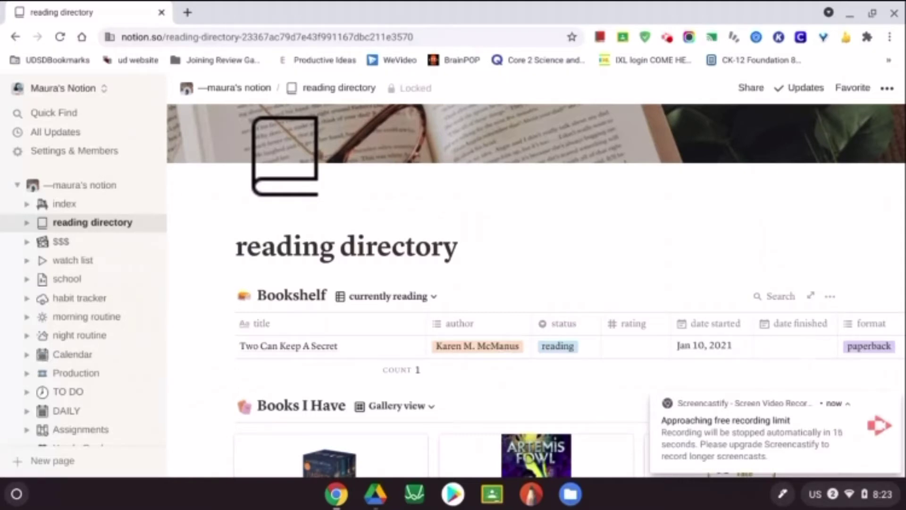
pyautogui.scroll(-5, 566, 290)
pyautogui.scroll(2, 567, 291)
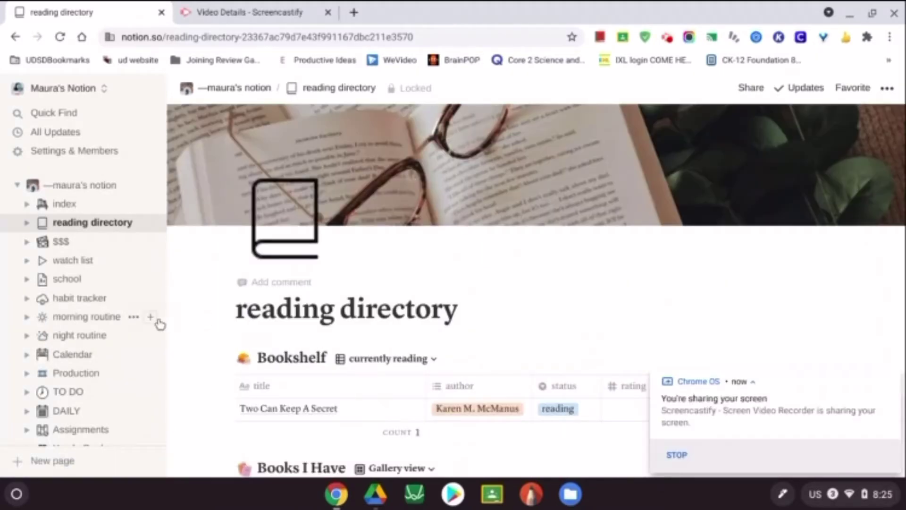
# - Open the $$$ page and view the This Month table with its spent, coming in, type and tags columns
pyautogui.click(76, 242)
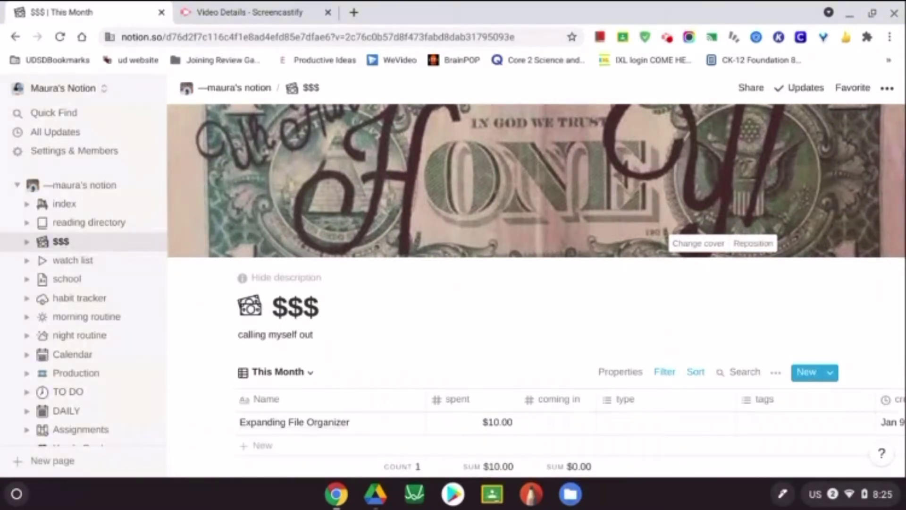
pyautogui.scroll(-1, 578, 378)
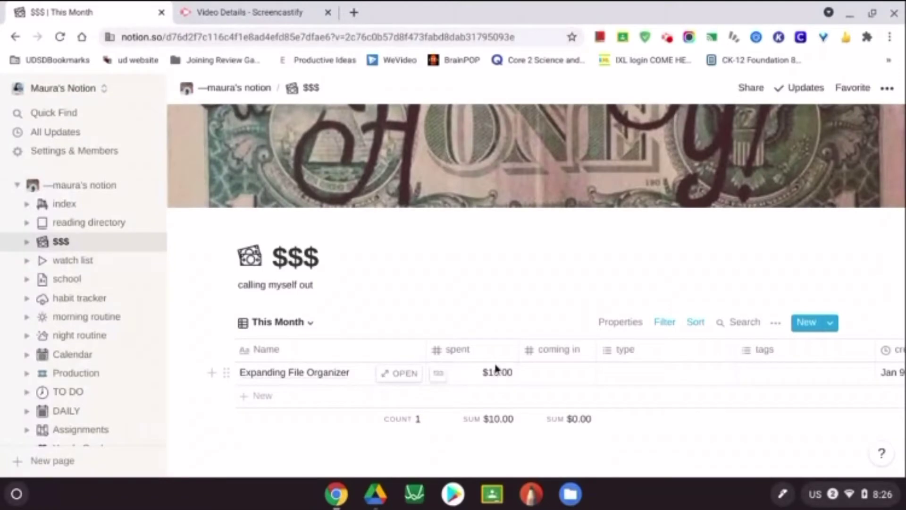
pyautogui.scroll(1, 413, 350)
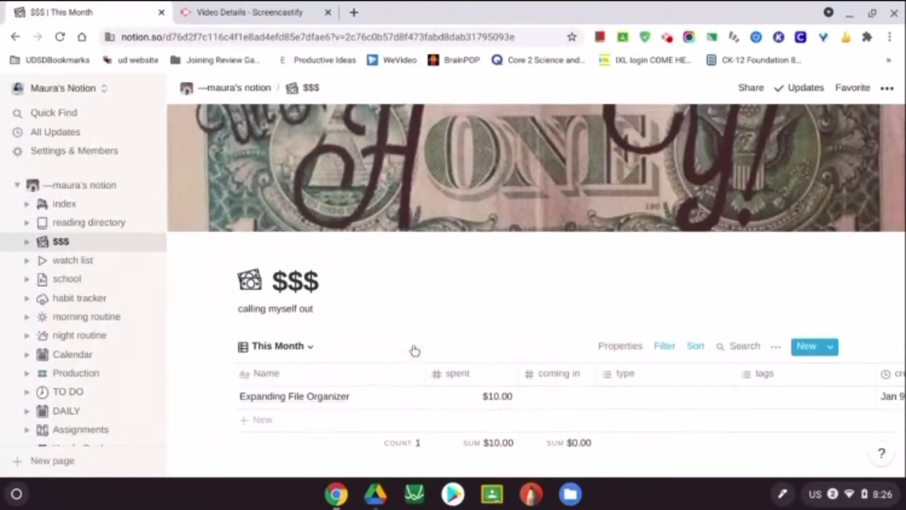
pyautogui.scroll(-2, 412, 350)
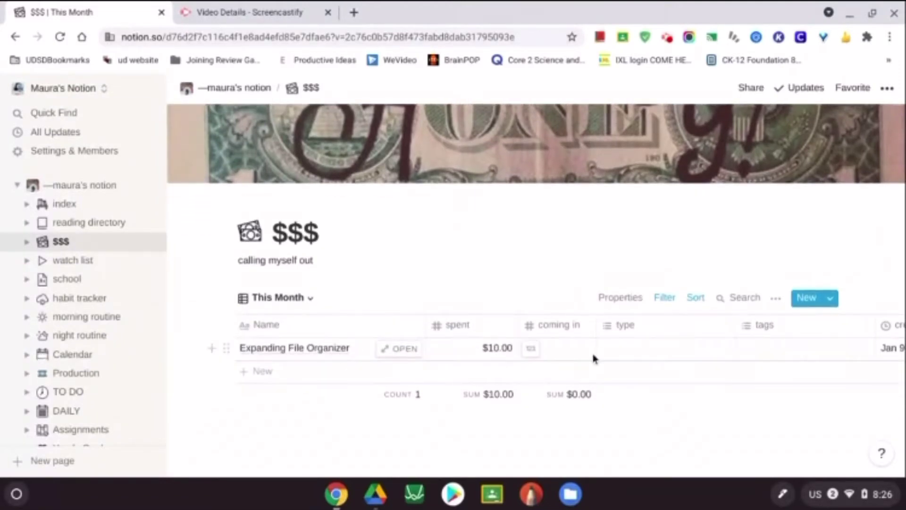
pyautogui.scroll(2, 463, 191)
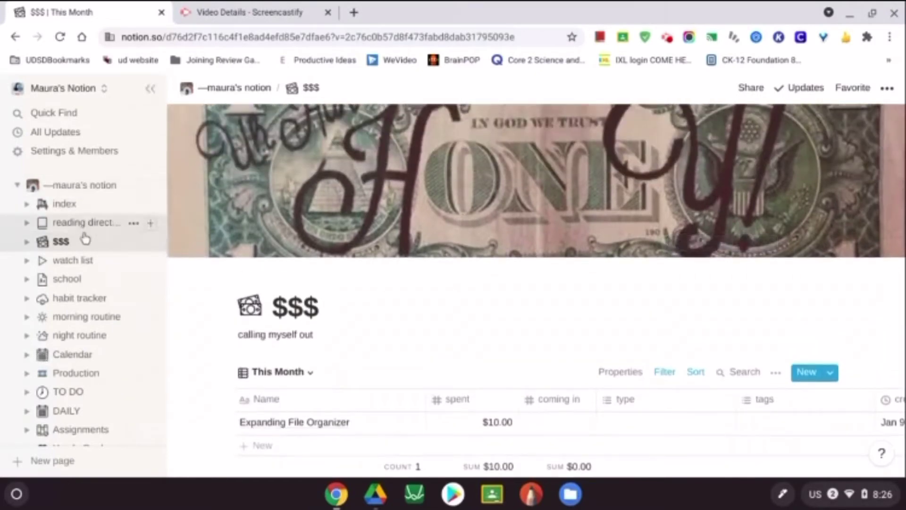
# - Open the watch list page and look over its Shows, Movies/films and Youtube Videos tables
pyautogui.click(86, 262)
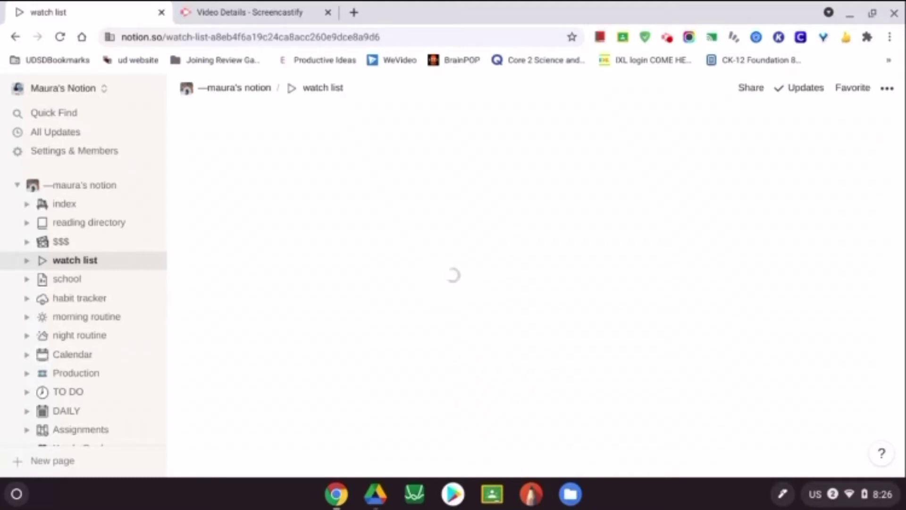
pyautogui.scroll(-2, 534, 291)
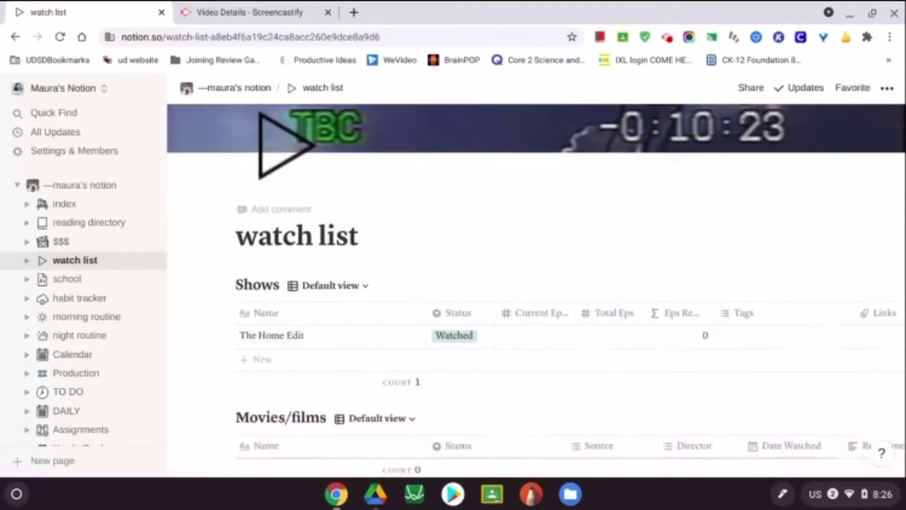
pyautogui.scroll(-4, 536, 283)
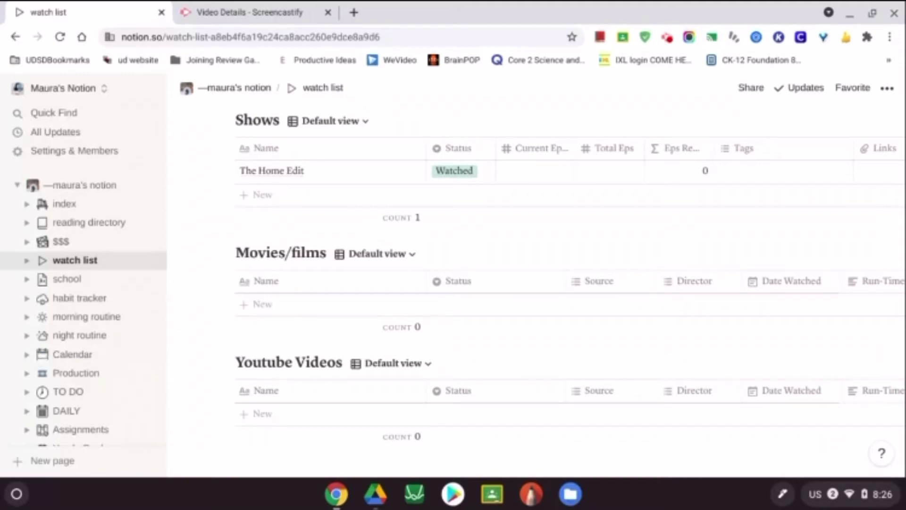
pyautogui.scroll(5, 536, 291)
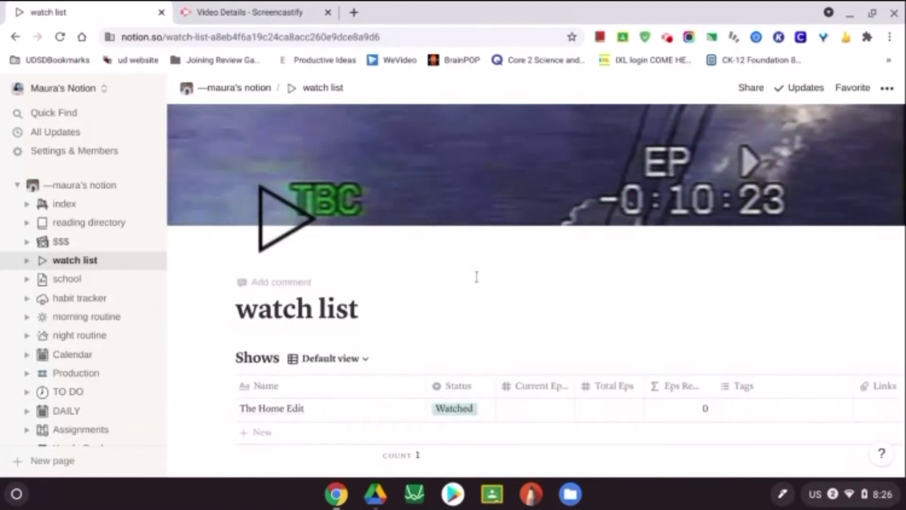
pyautogui.scroll(-2, 477, 278)
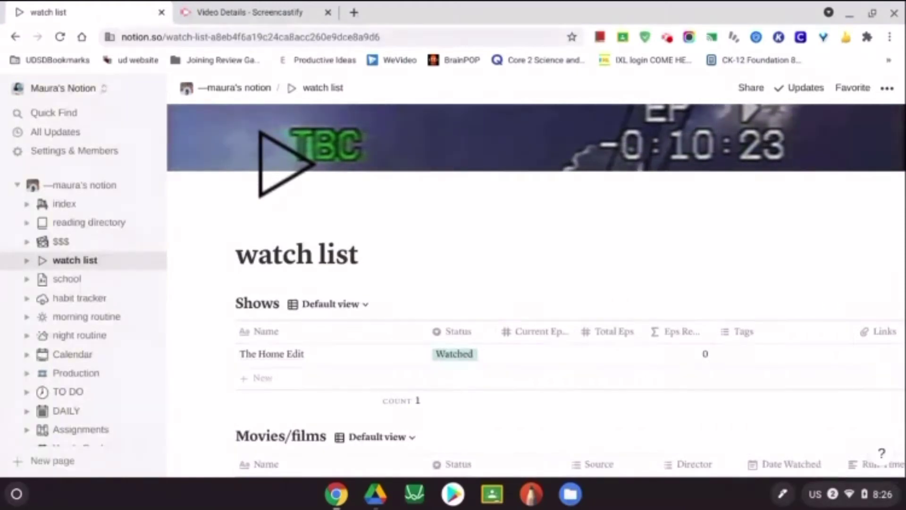
pyautogui.scroll(-4, 392, 302)
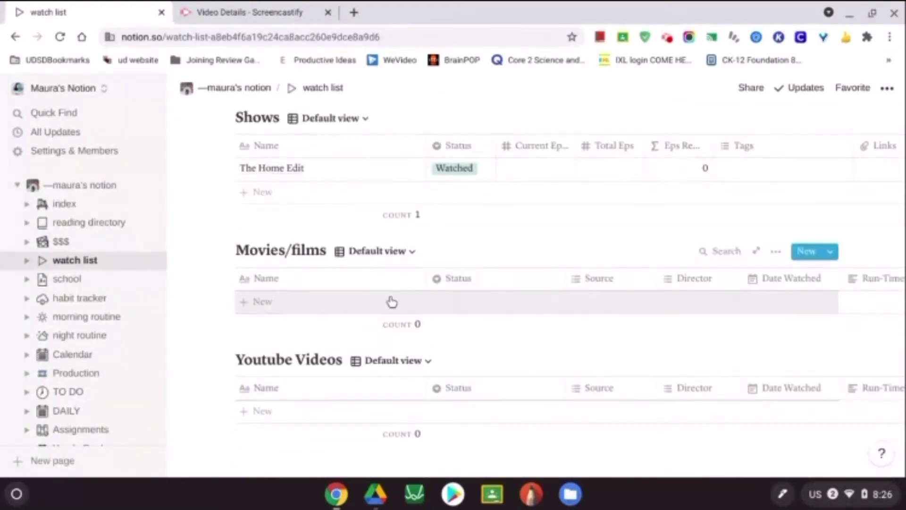
pyautogui.scroll(4, 392, 302)
pyautogui.scroll(-5, 390, 301)
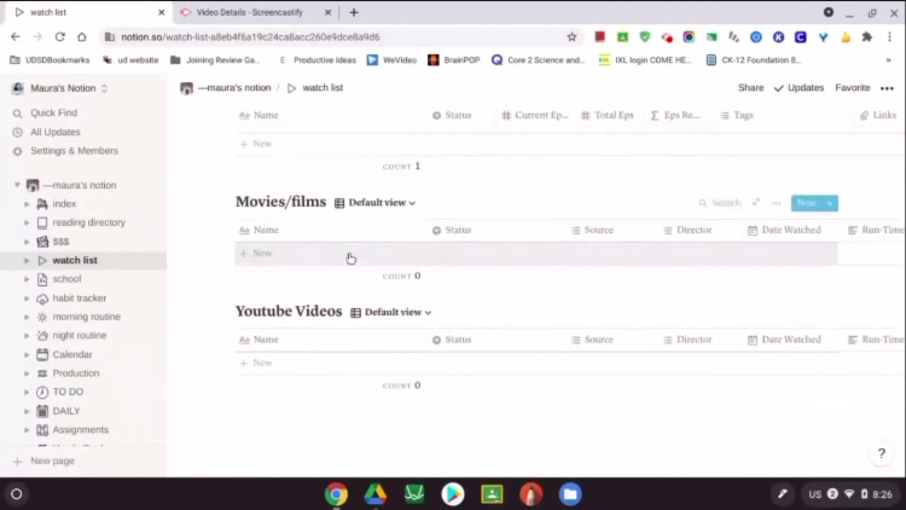
# - Open the school page and view its Guide, Timeline and Courses gallery for the current semester
pyautogui.click(71, 279)
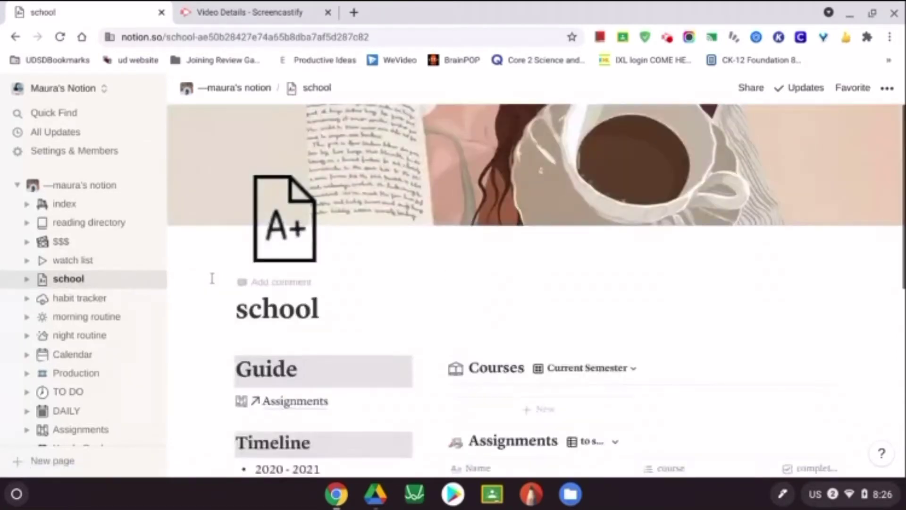
pyautogui.scroll(-5, 212, 278)
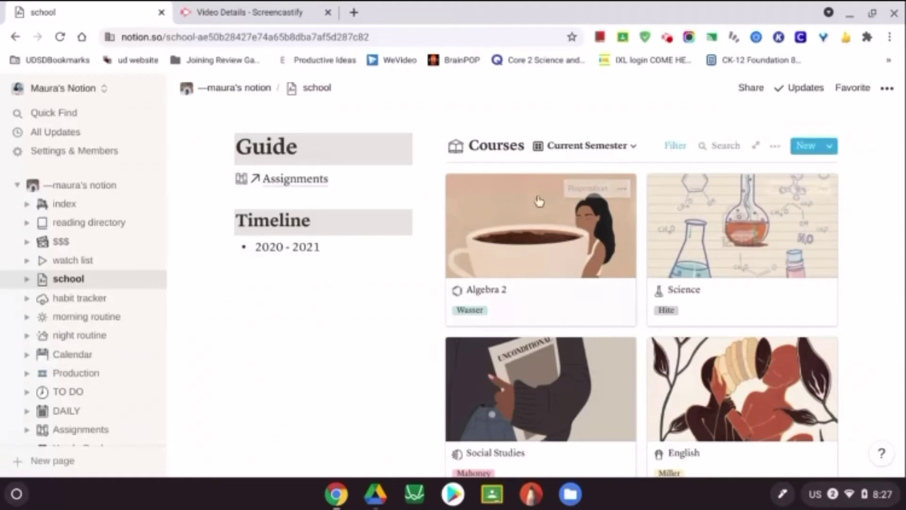
pyautogui.scroll(-3, 569, 259)
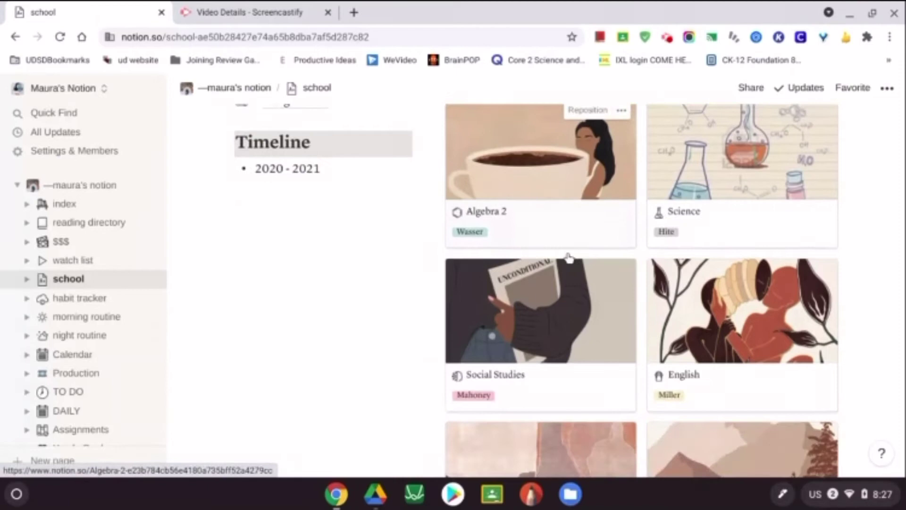
# - View the Algebra 2 course card's properties and course description section, and close the card
pyautogui.click(571, 191)
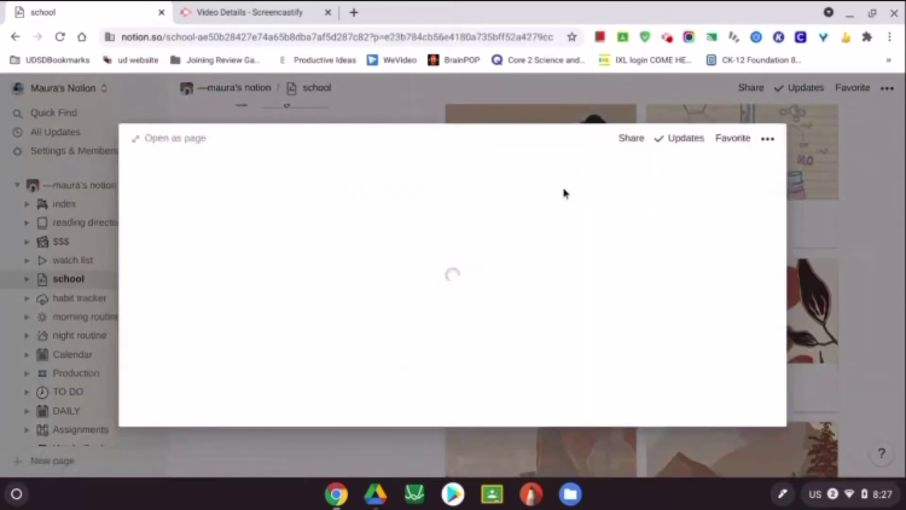
pyautogui.scroll(-5, 516, 233)
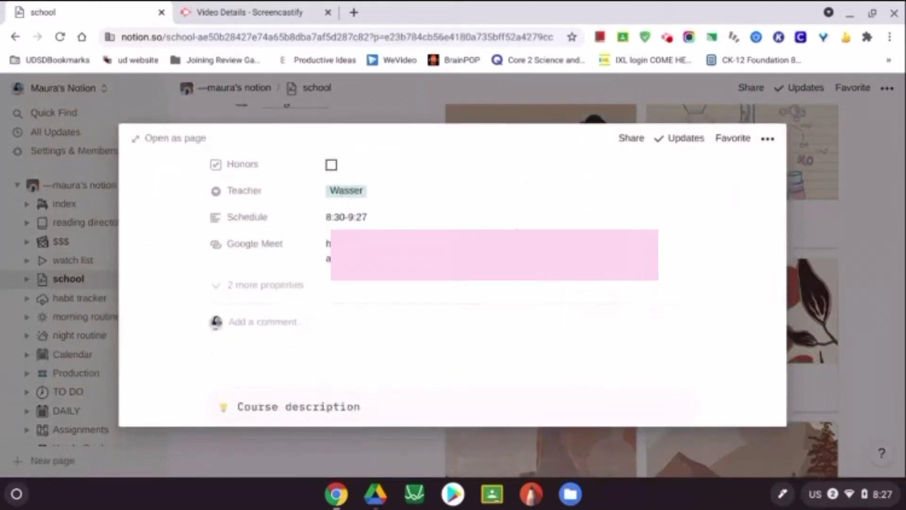
pyautogui.scroll(-1, 516, 227)
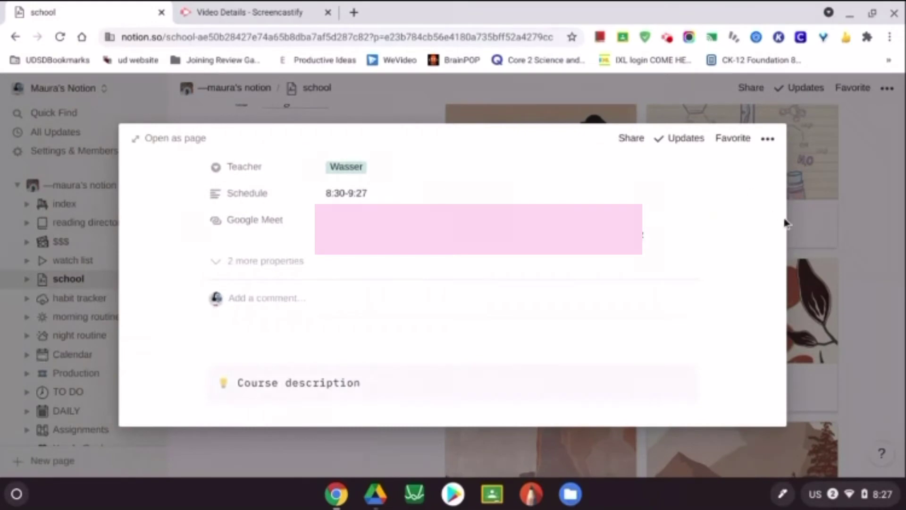
pyautogui.click(866, 272)
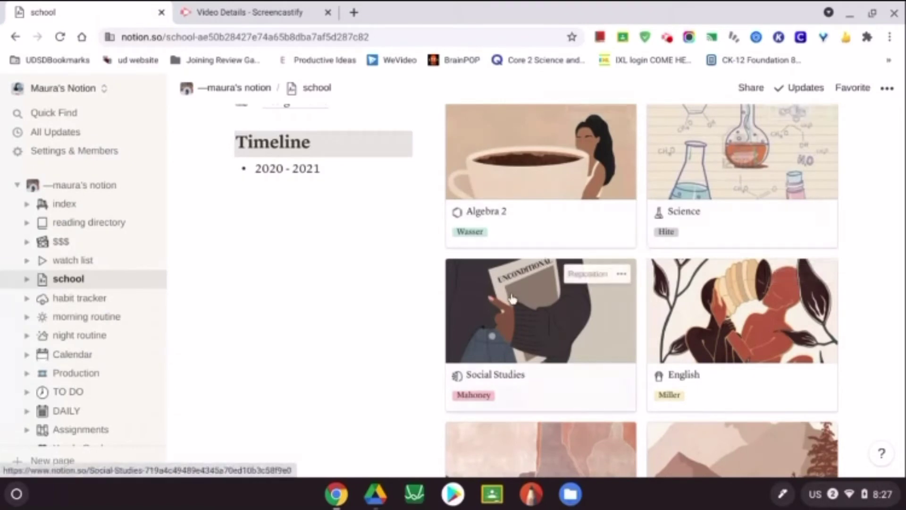
# - Look through the remaining course cards on the school page down to the Assignments table
pyautogui.scroll(-2, 704, 290)
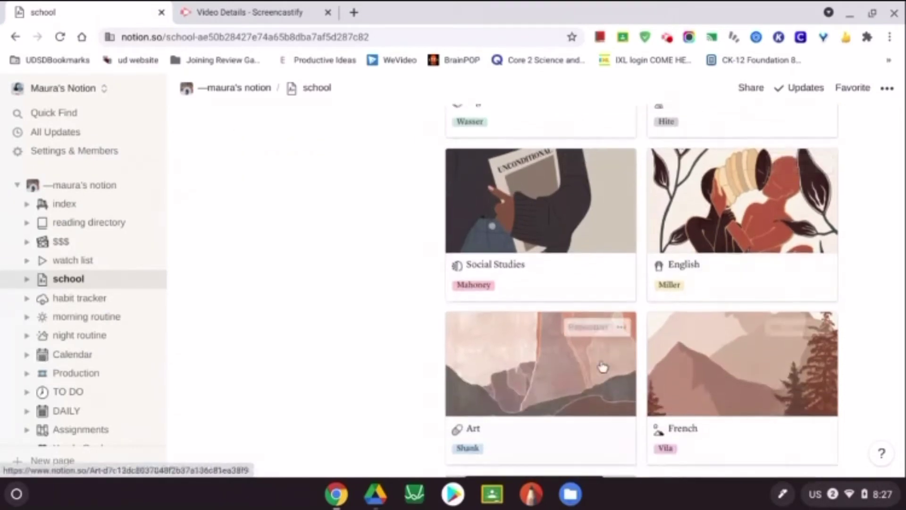
pyautogui.scroll(-3, 737, 389)
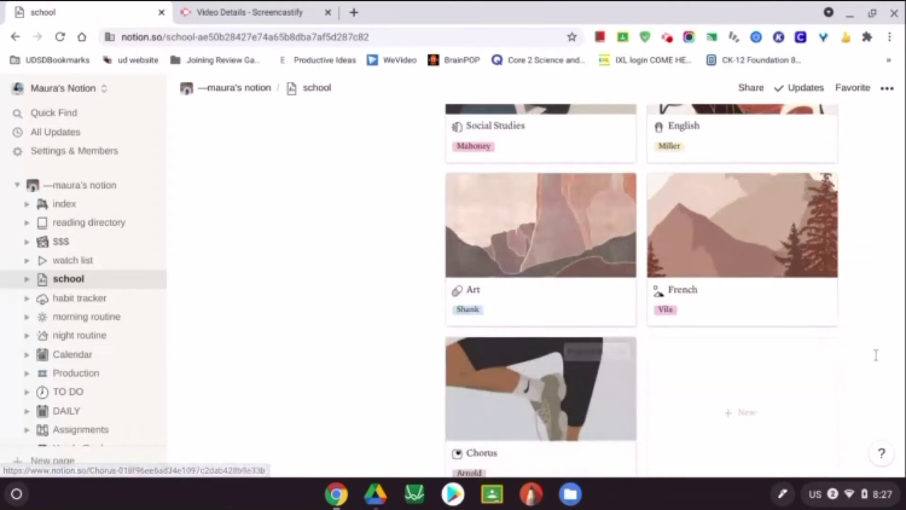
pyautogui.scroll(10, 497, 252)
pyautogui.scroll(-15, 486, 254)
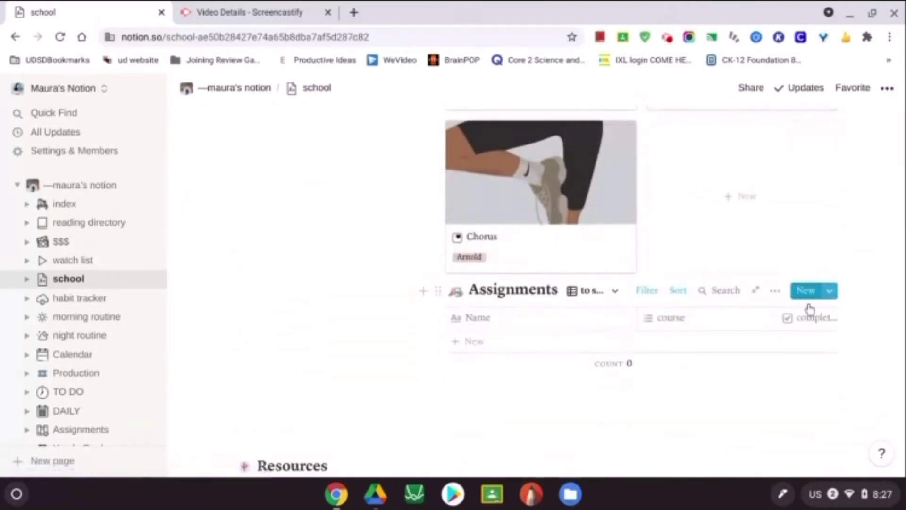
# - Open the habit tracker page and view all its daily habit checkbox columns, from brush teeth am to brush teeth pm
pyautogui.click(56, 298)
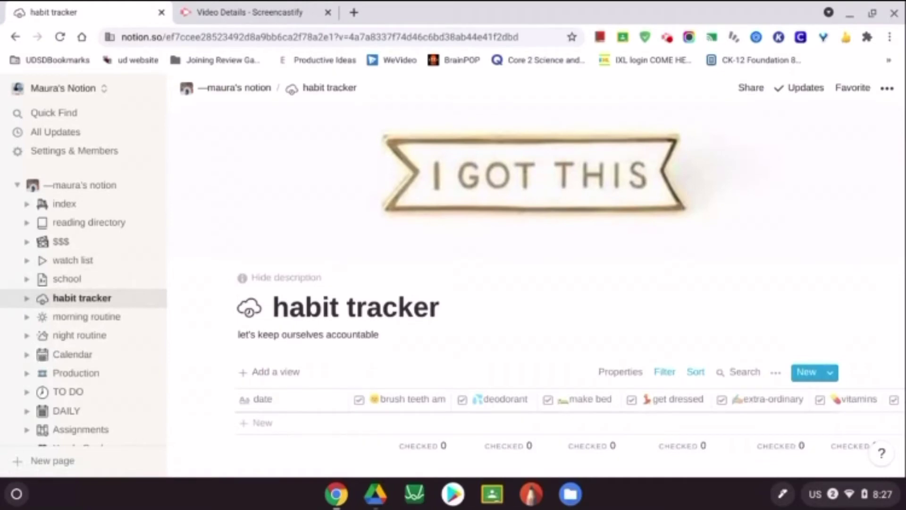
pyautogui.scroll(-2, 358, 295)
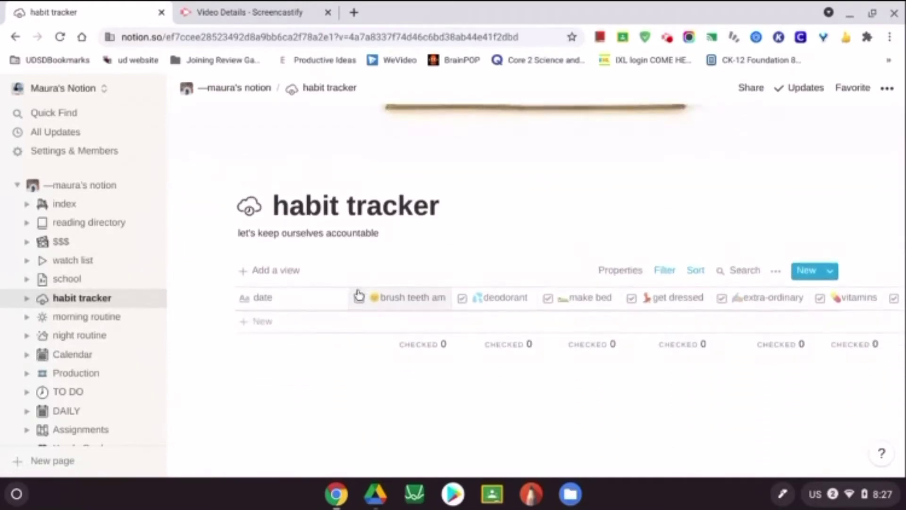
pyautogui.hscroll(4, 358, 295)
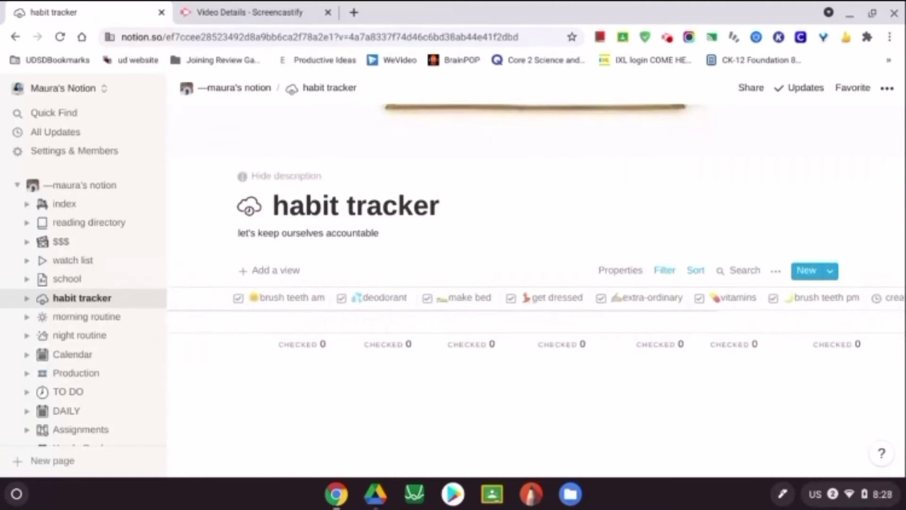
pyautogui.scroll(3, 534, 283)
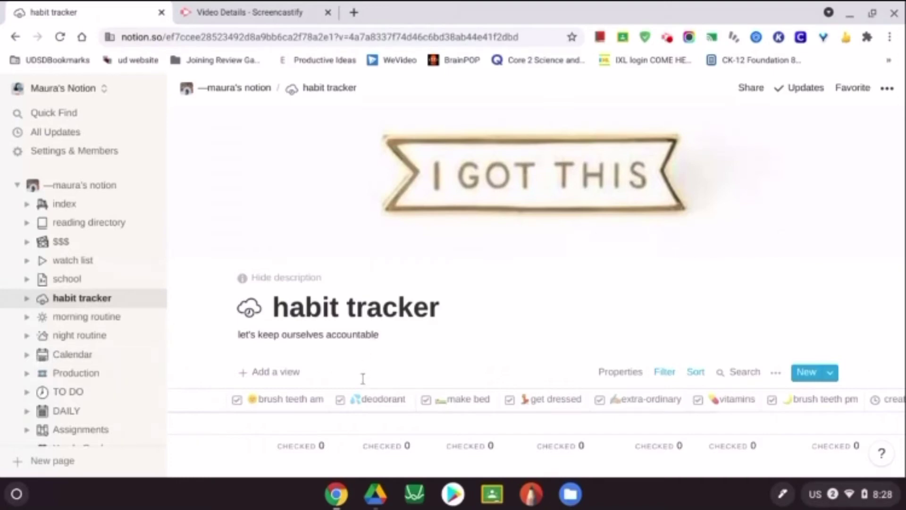
# - View the good morning checklist on the morning routine page and the good night checklist on the night routine page
pyautogui.click(110, 321)
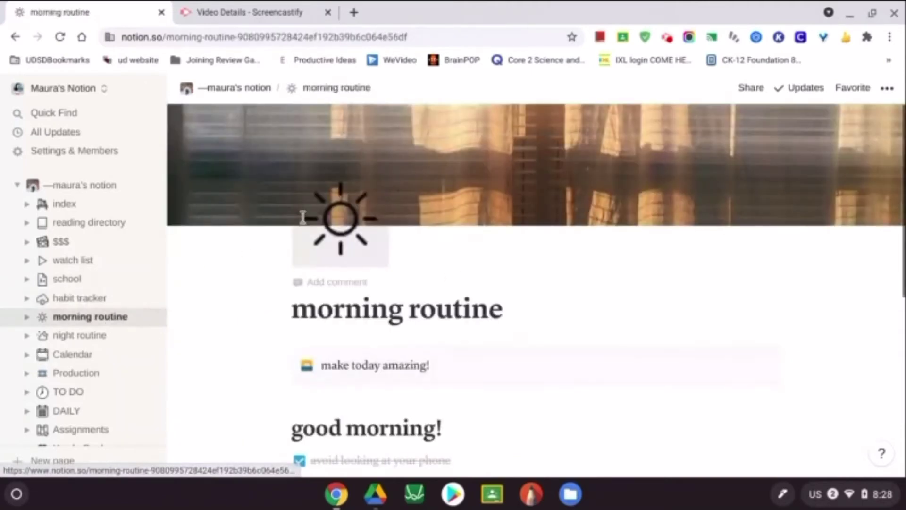
pyautogui.scroll(-5, 303, 217)
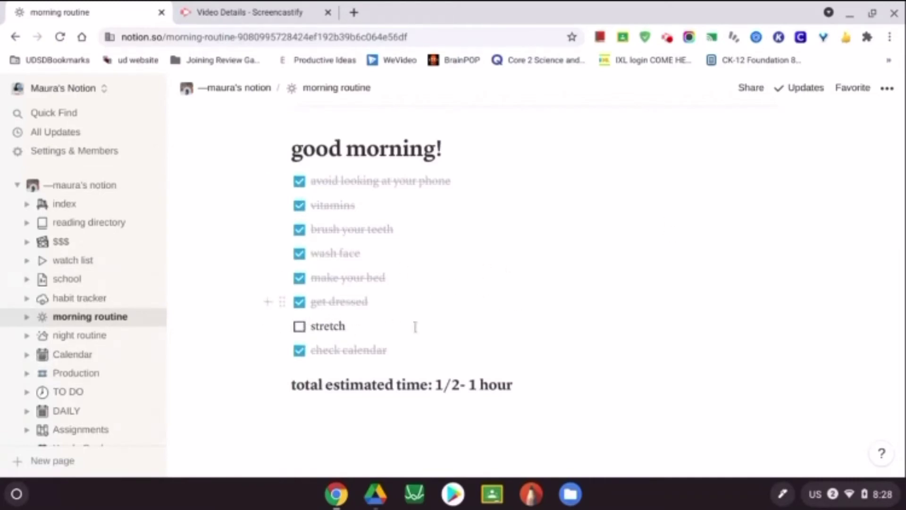
pyautogui.click(84, 335)
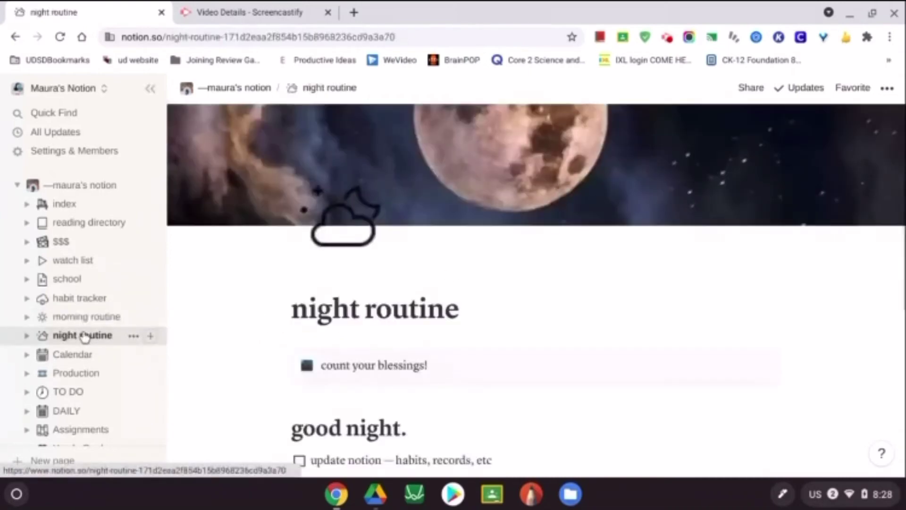
pyautogui.scroll(-5, 221, 264)
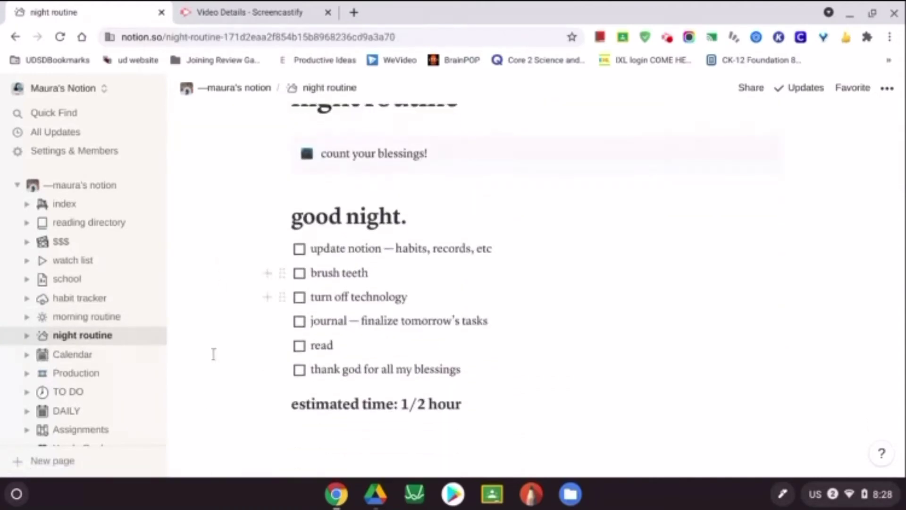
# - View the night routine page from its moon cover image down through the good night checklist
pyautogui.scroll(3, 398, 264)
pyautogui.scroll(2, 398, 264)
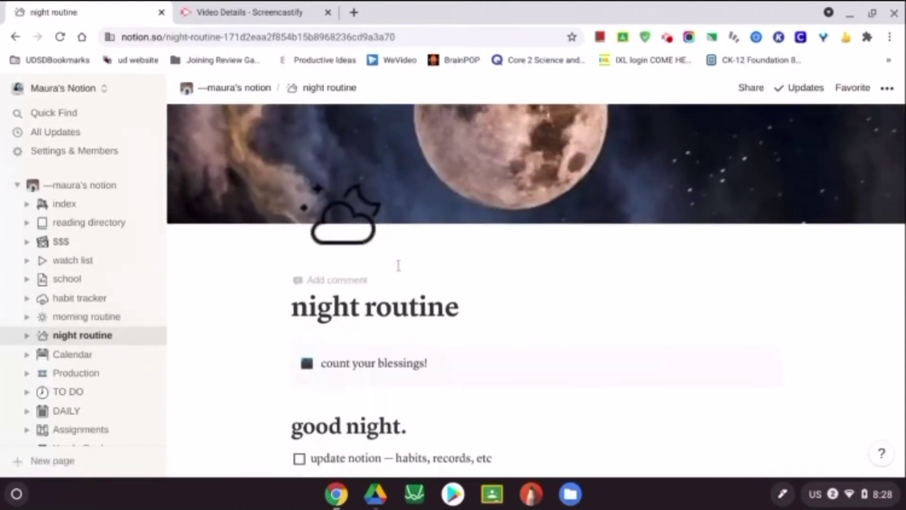
pyautogui.scroll(-1, 399, 264)
pyautogui.scroll(-5, 398, 264)
pyautogui.scroll(5, 536, 287)
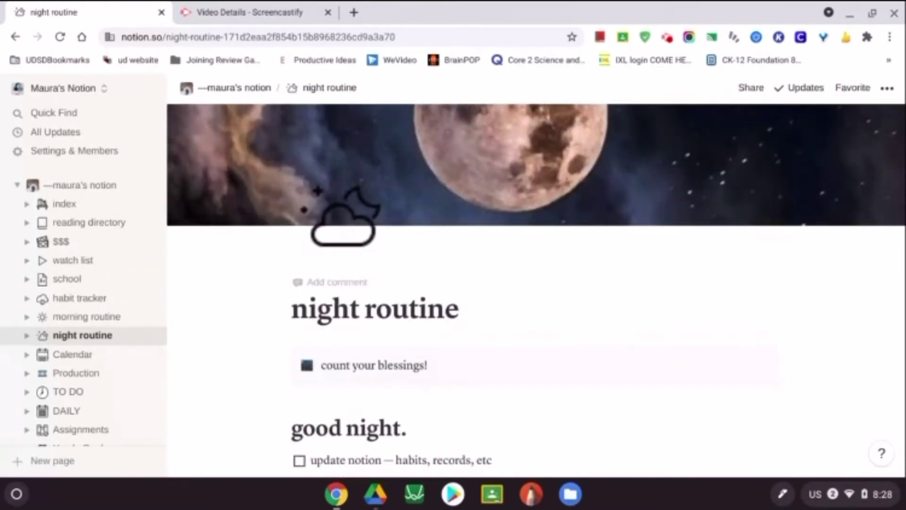
# - Open the Calendar page and look through the January 2021 events and the following weeks
pyautogui.click(81, 355)
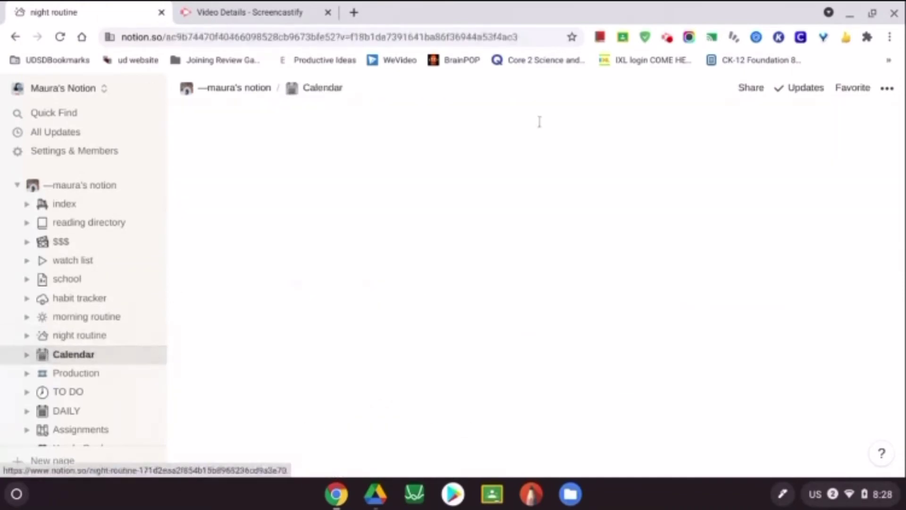
pyautogui.scroll(-2, 516, 238)
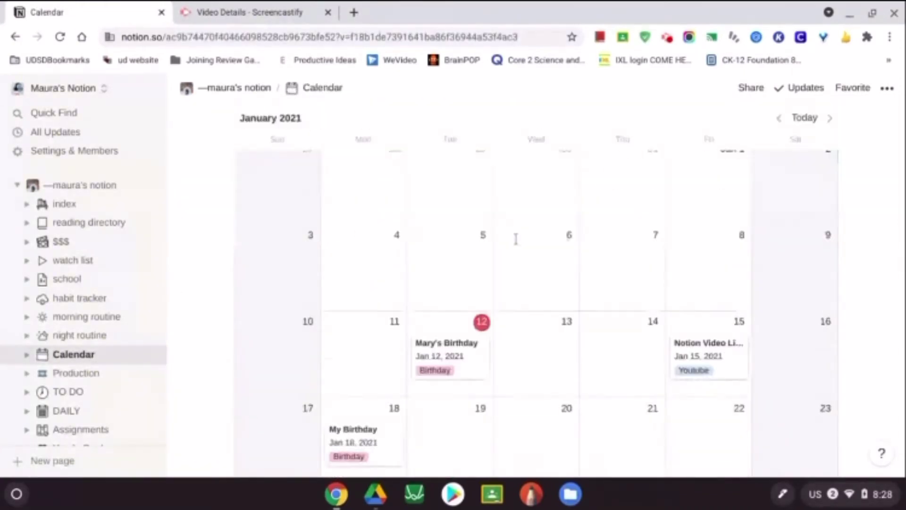
pyautogui.scroll(-6, 669, 334)
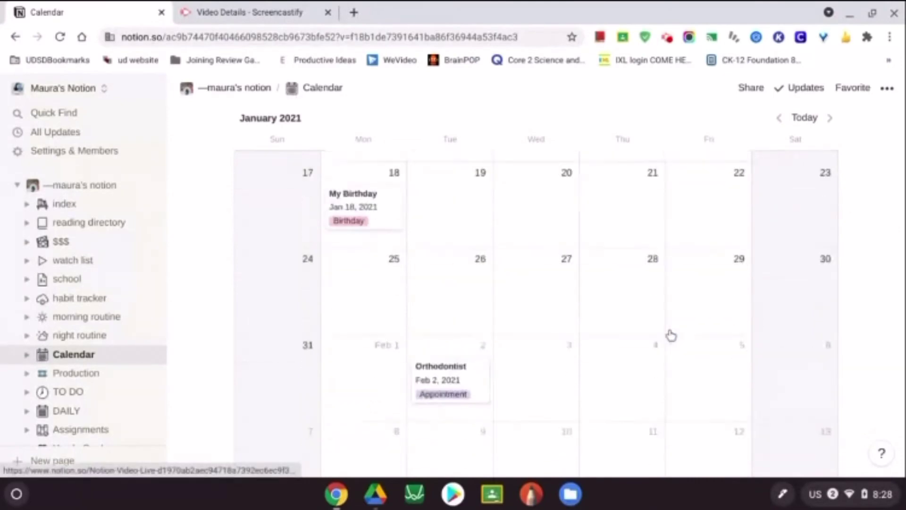
pyautogui.scroll(-2, 670, 336)
pyautogui.scroll(-7, 567, 260)
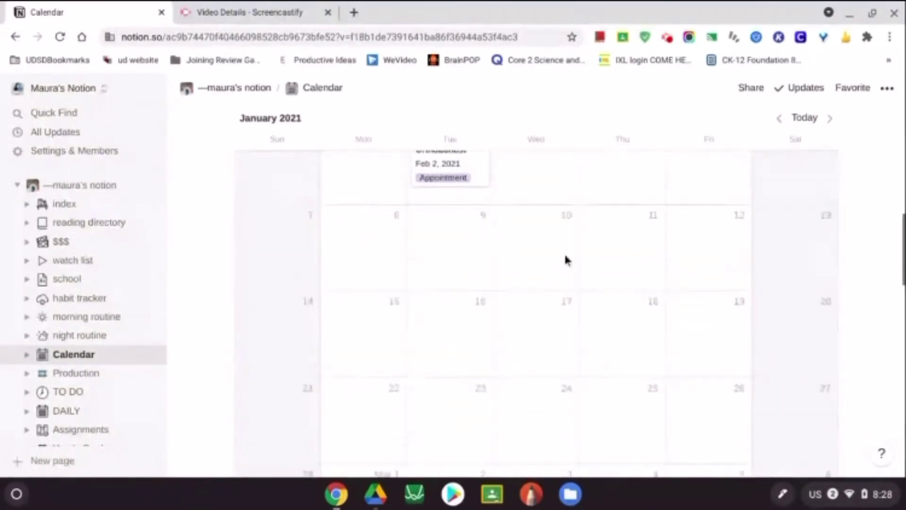
pyautogui.scroll(18, 565, 257)
pyautogui.scroll(-4, 564, 257)
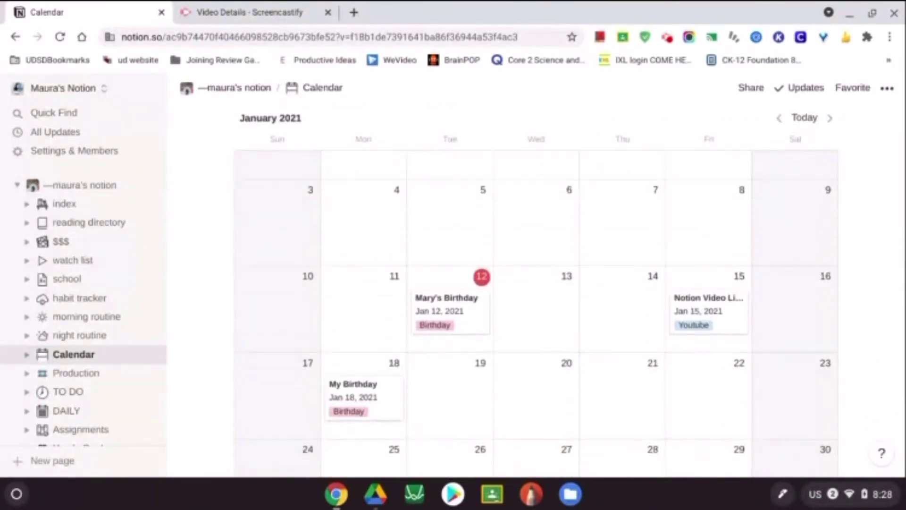
pyautogui.scroll(-2, 530, 266)
pyautogui.scroll(6, 530, 265)
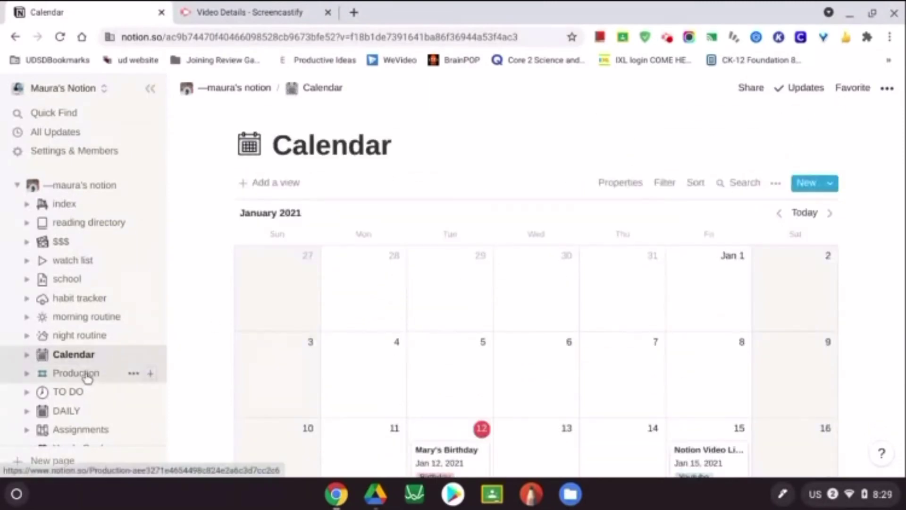
# - Open the Production page and view its board's status columns from No Status through Published
pyautogui.click(89, 378)
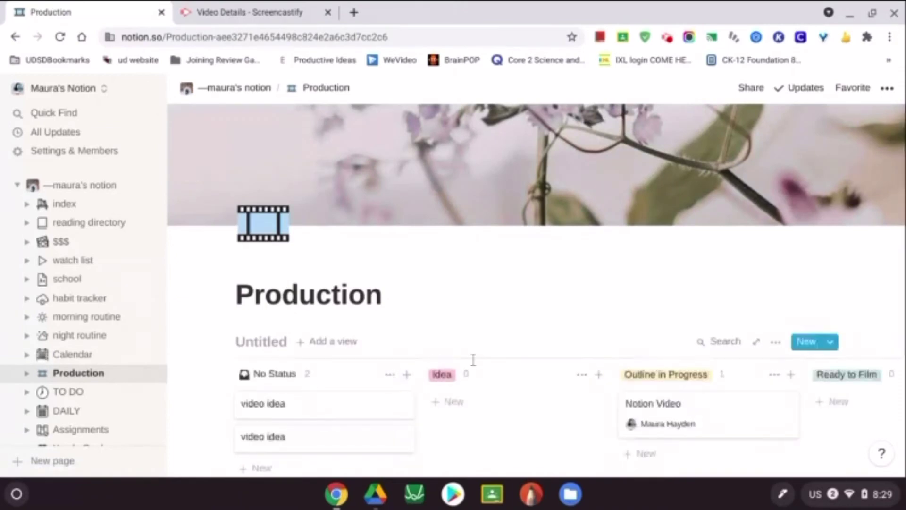
pyautogui.scroll(-2, 470, 360)
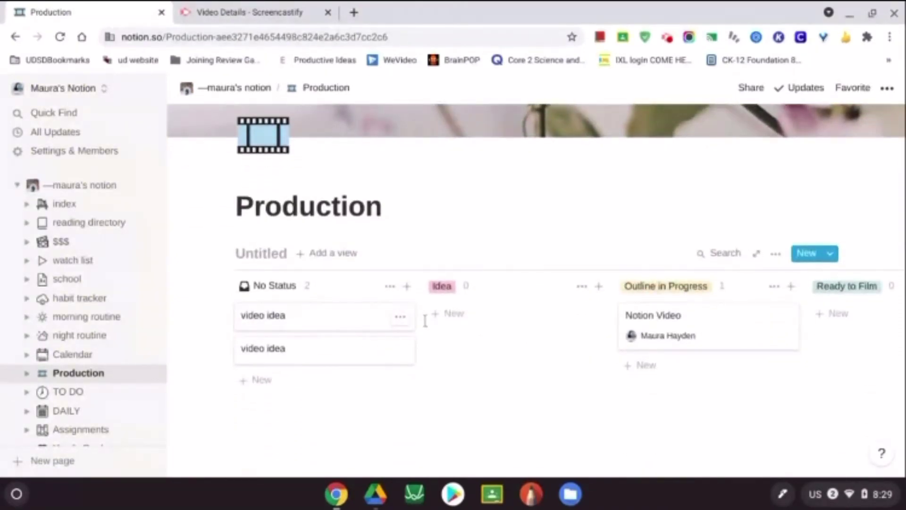
pyautogui.hscroll(4, 444, 302)
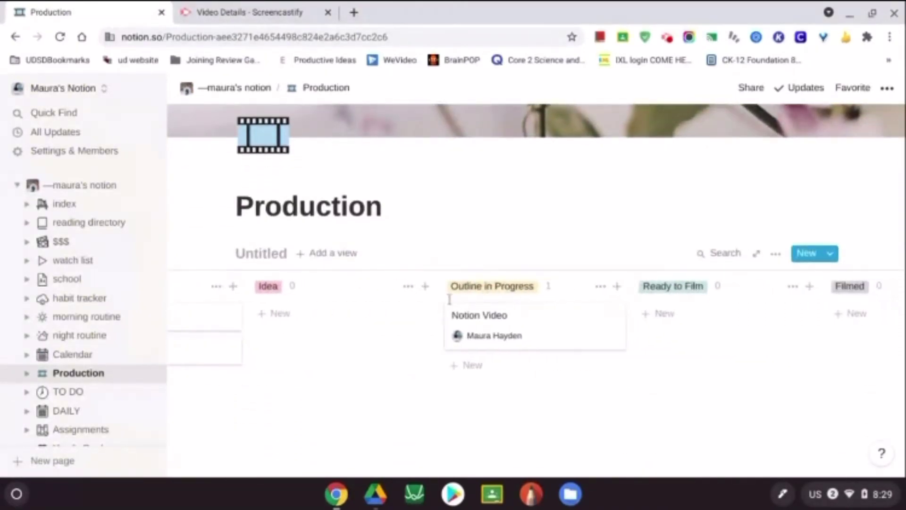
pyautogui.hscroll(5, 692, 286)
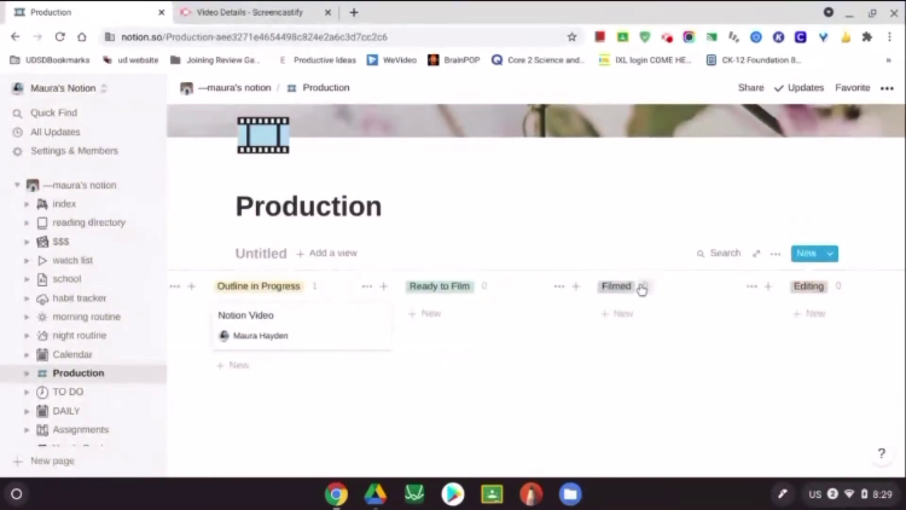
pyautogui.hscroll(12, 642, 290)
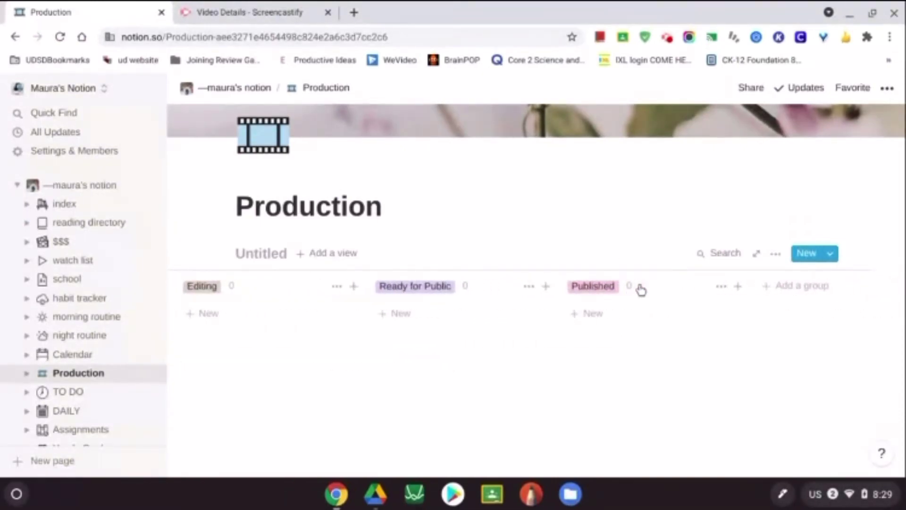
pyautogui.hscroll(-14, 514, 307)
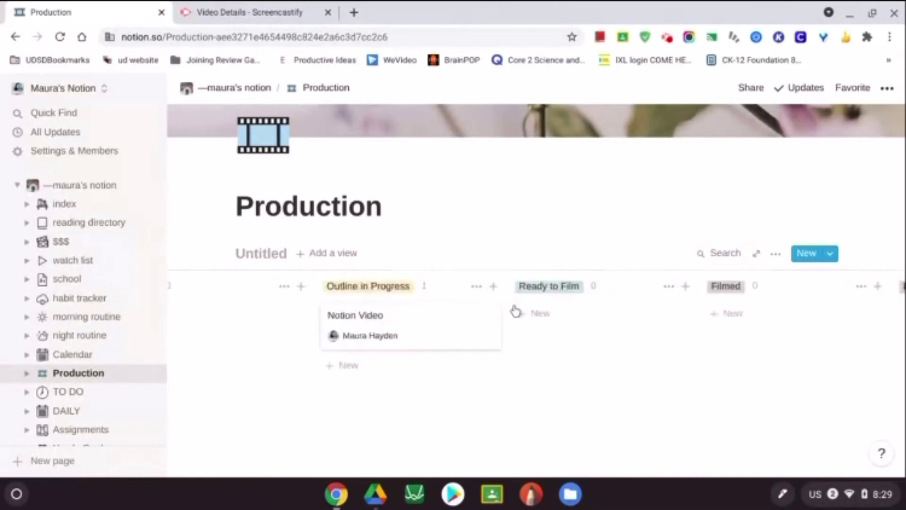
# - Set the Notion Video card's status to Ready to Film and return to the start of the Production board
pyautogui.click(460, 330)
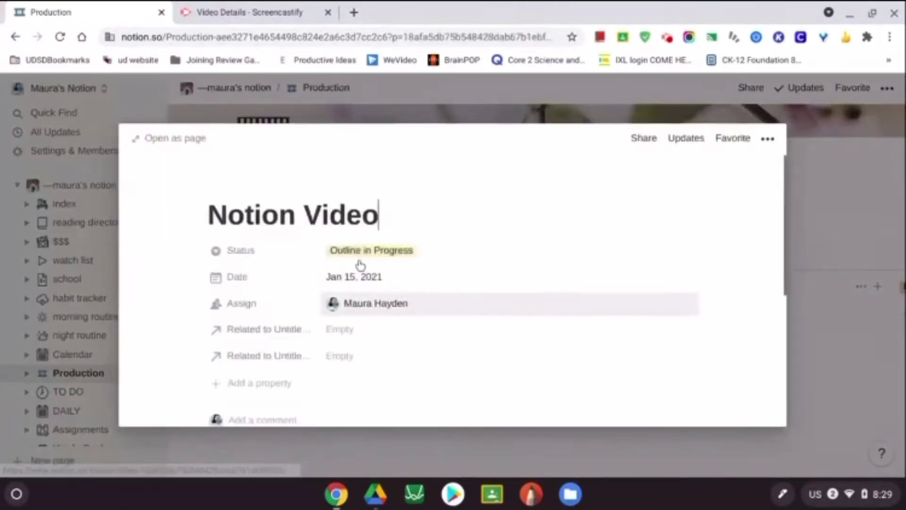
pyautogui.click(409, 255)
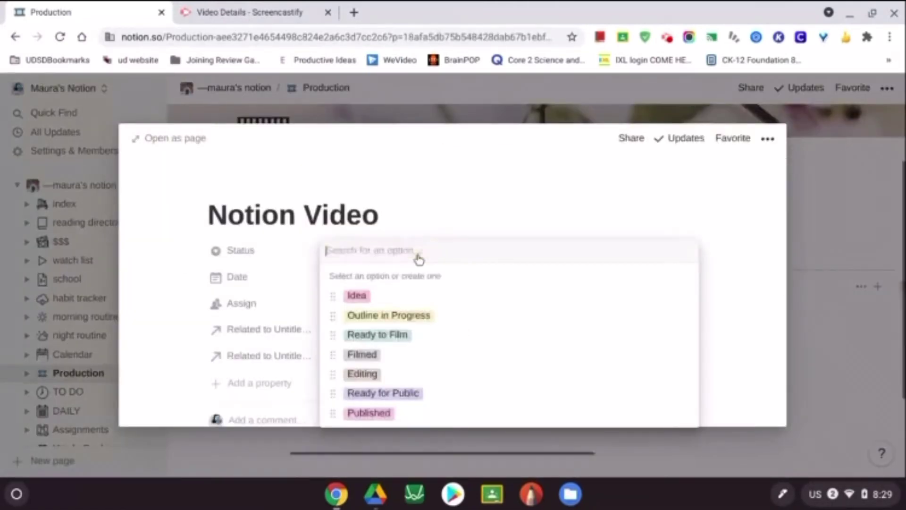
pyautogui.click(387, 336)
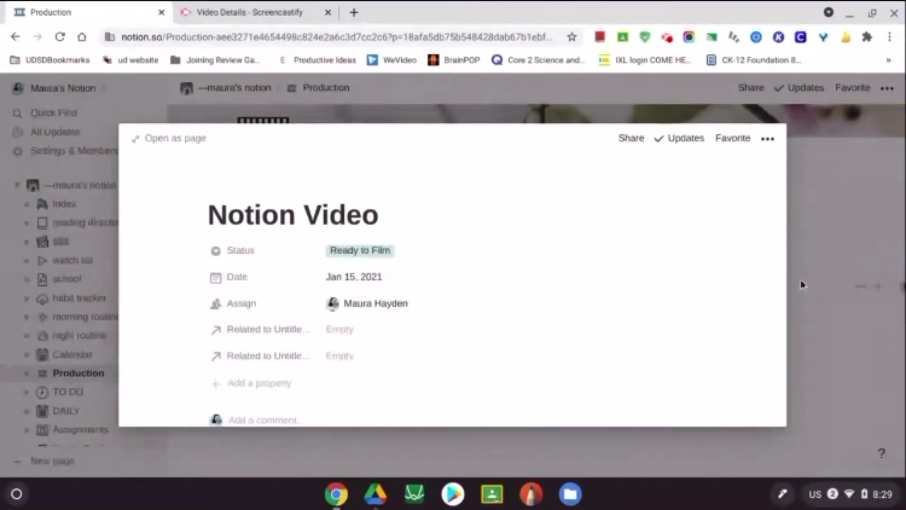
pyautogui.click(819, 315)
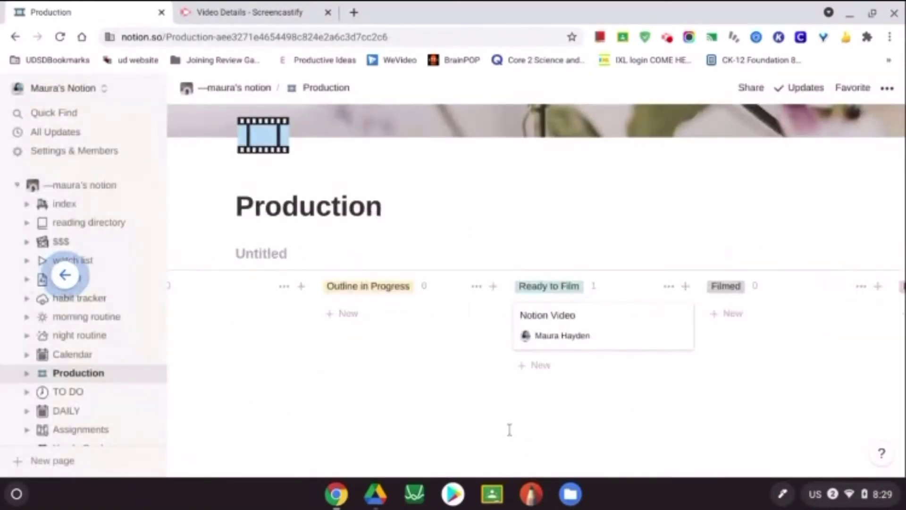
pyautogui.hscroll(-6, 484, 367)
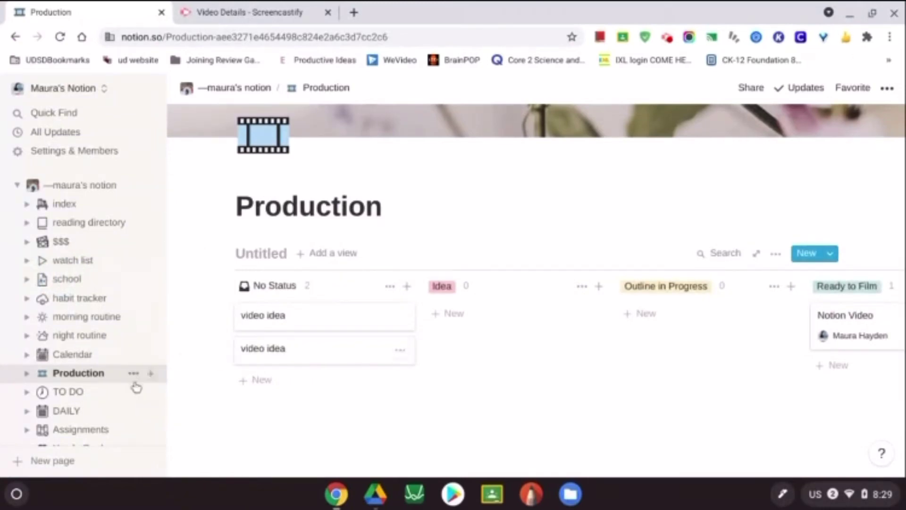
# - View the task list on the TO DO page and the Today table on the DAILY page
pyautogui.click(93, 393)
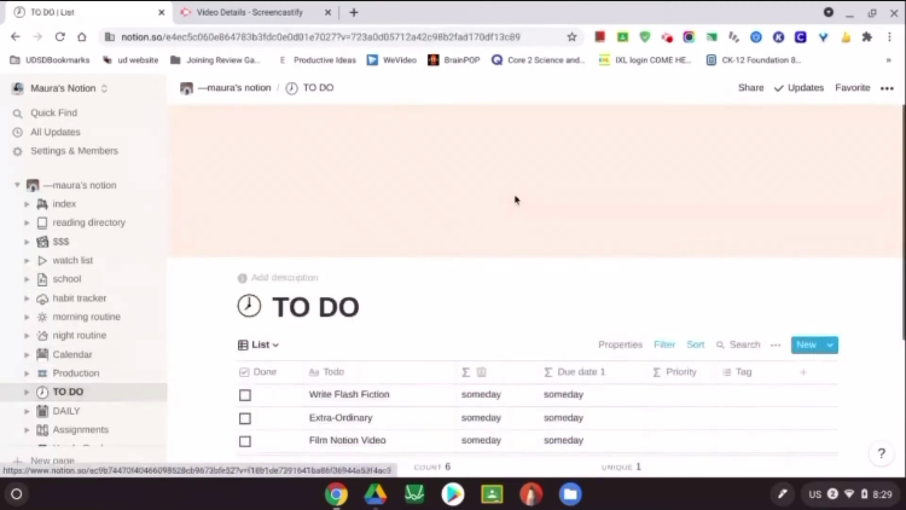
pyautogui.scroll(-3, 526, 233)
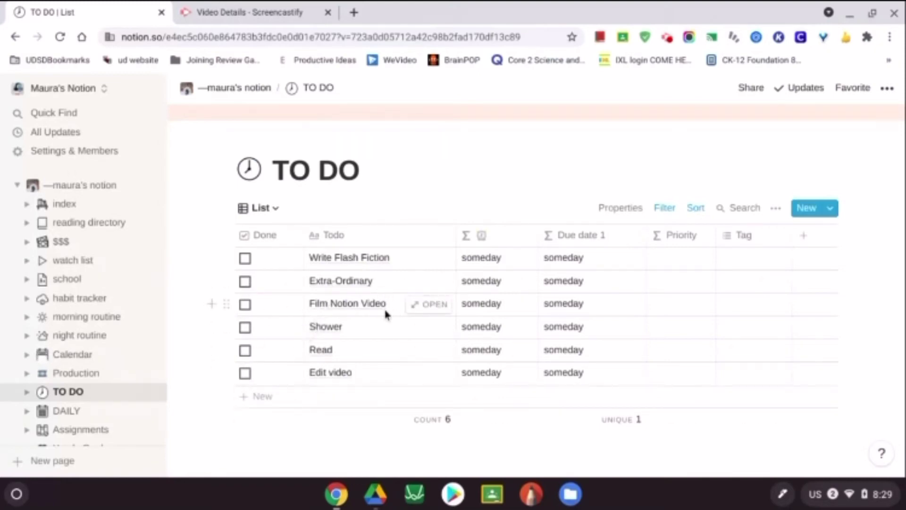
pyautogui.click(71, 414)
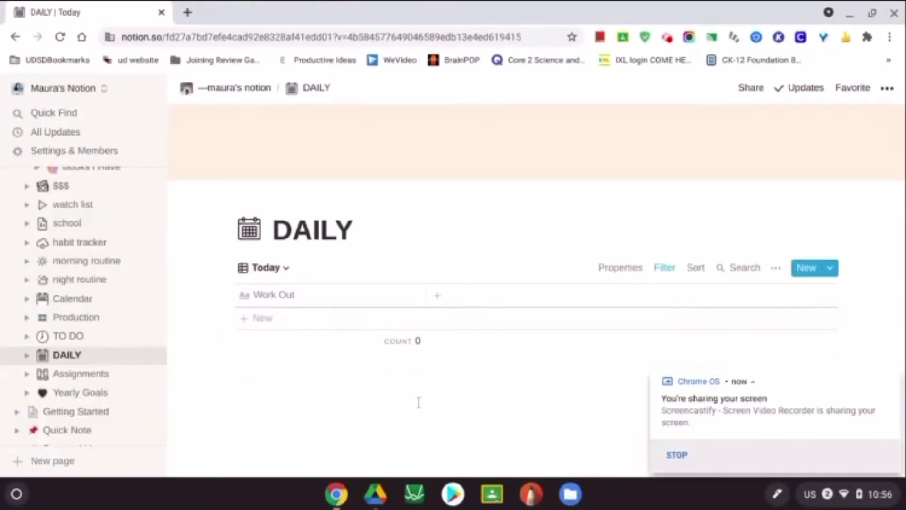
# - Open the Assignments page and add a new assignment named "Alegbra 2 Homework" to the to submit table
pyautogui.click(101, 374)
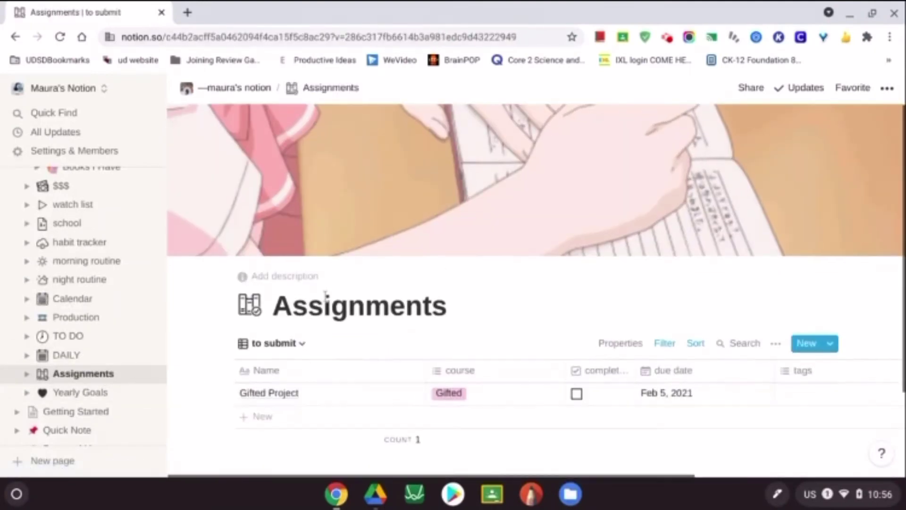
pyautogui.scroll(-1, 325, 296)
pyautogui.scroll(-1, 326, 296)
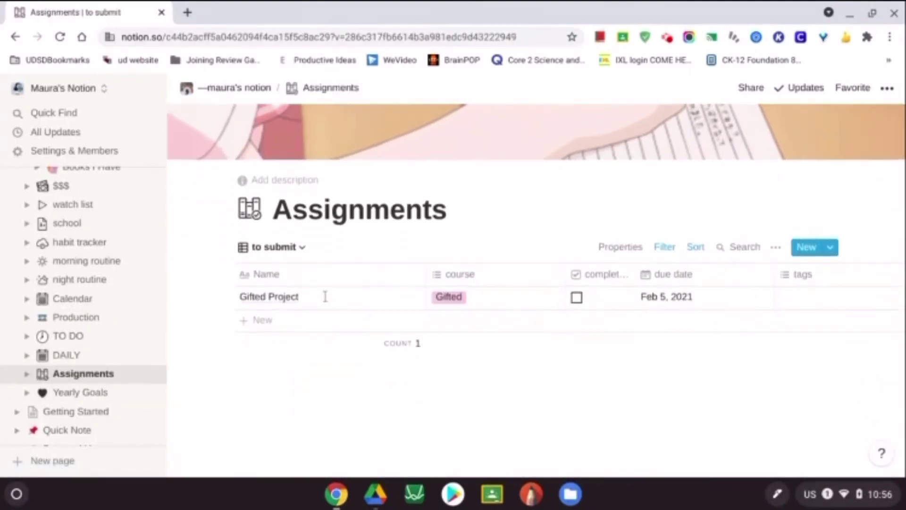
pyautogui.click(263, 320)
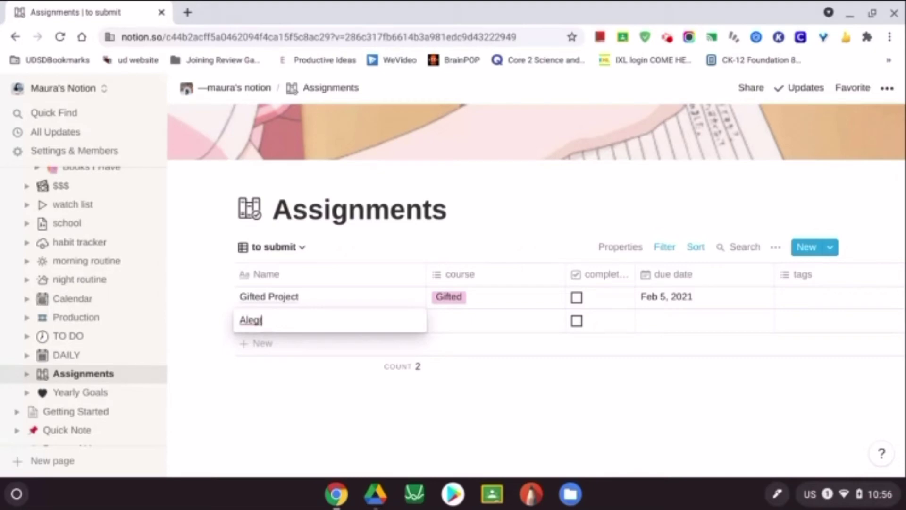
pyautogui.write('Alegbra 2 Homework')
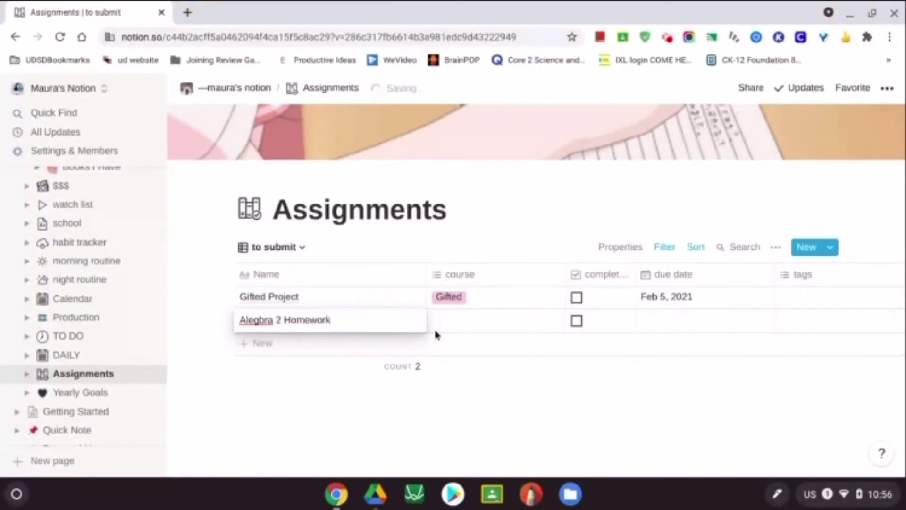
pyautogui.press('Escape')
# - Set the new homework assignment's course to Algebra 2 and its due date to Jan 13, 2021
pyautogui.click(461, 322)
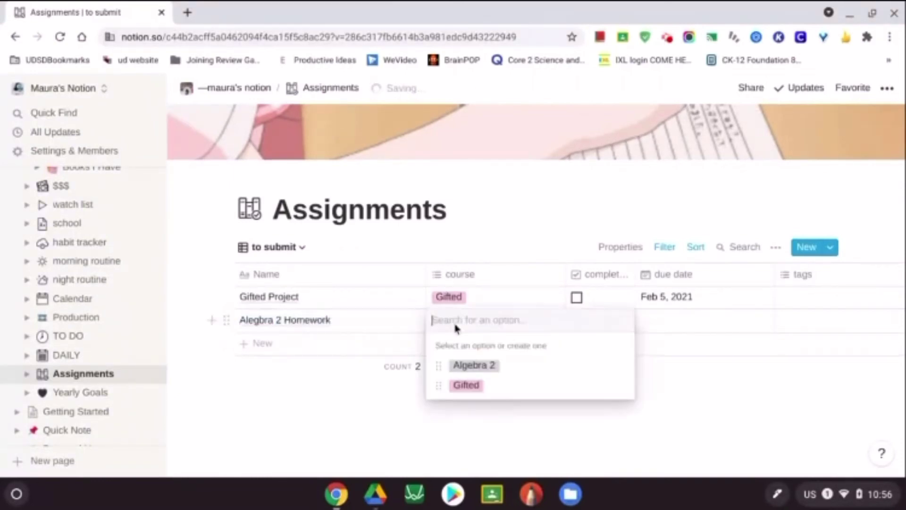
pyautogui.click(474, 365)
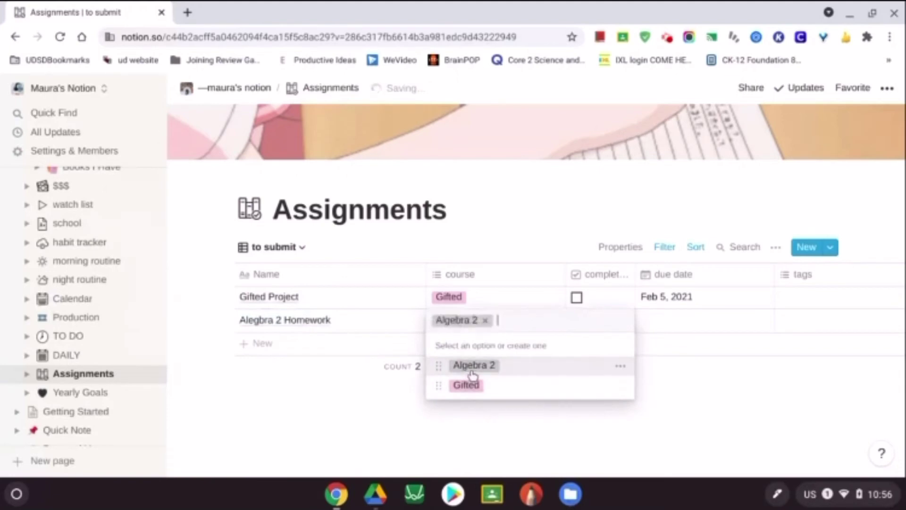
pyautogui.click(663, 355)
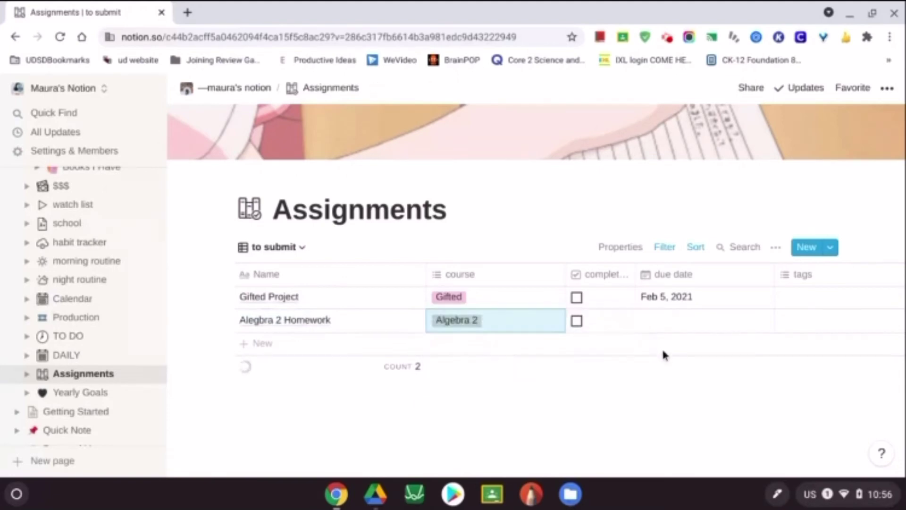
pyautogui.click(673, 322)
pyautogui.click(673, 321)
pyautogui.click(731, 229)
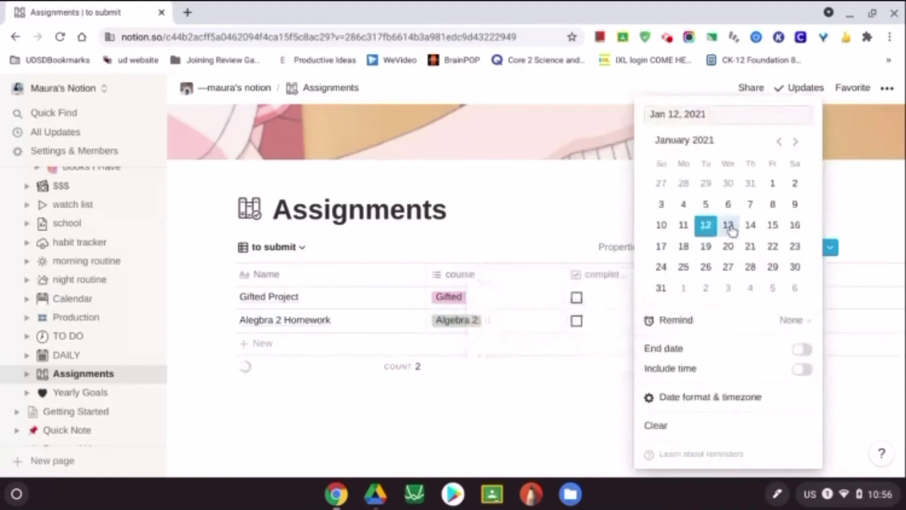
pyautogui.click(730, 226)
pyautogui.click(498, 451)
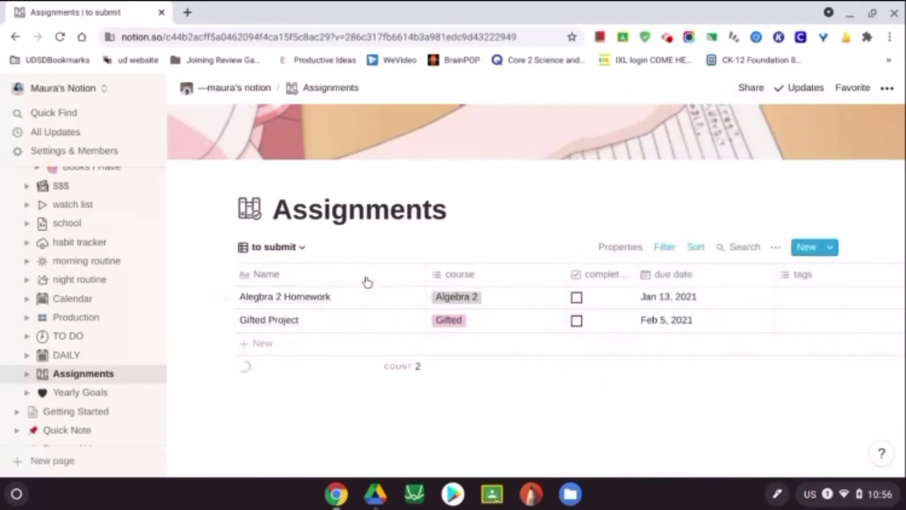
# - Look across the Assignments table's columns through points and links & files, and expand the page's list of views
pyautogui.scroll(3, 371, 291)
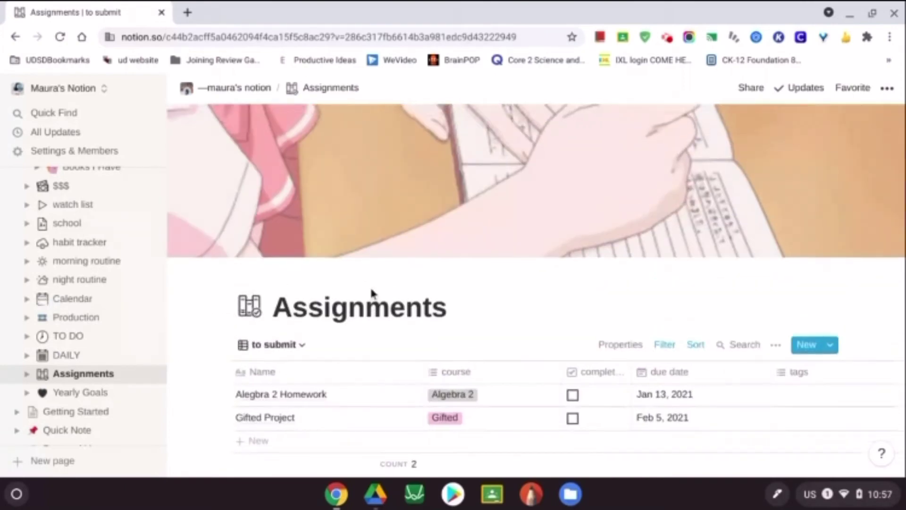
pyautogui.scroll(-3, 425, 307)
pyautogui.hscroll(5, 528, 302)
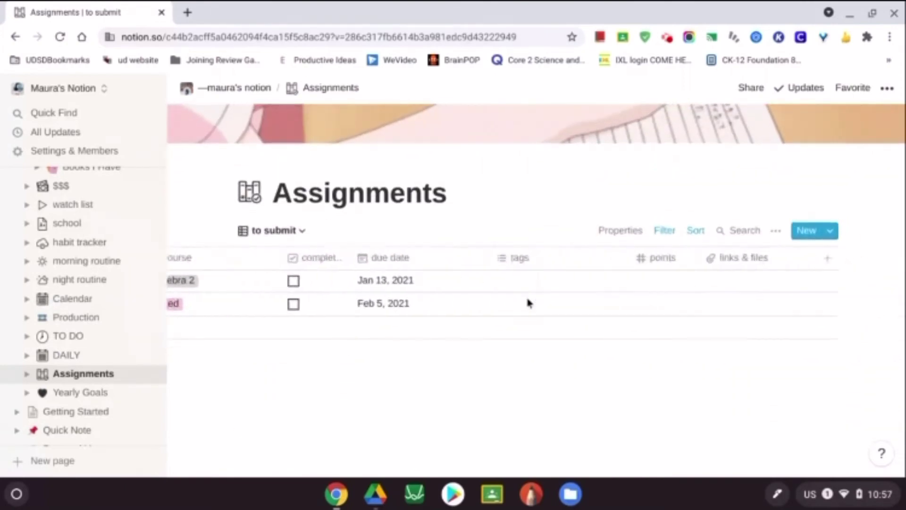
pyautogui.hscroll(-5, 527, 302)
pyautogui.scroll(-1, 527, 302)
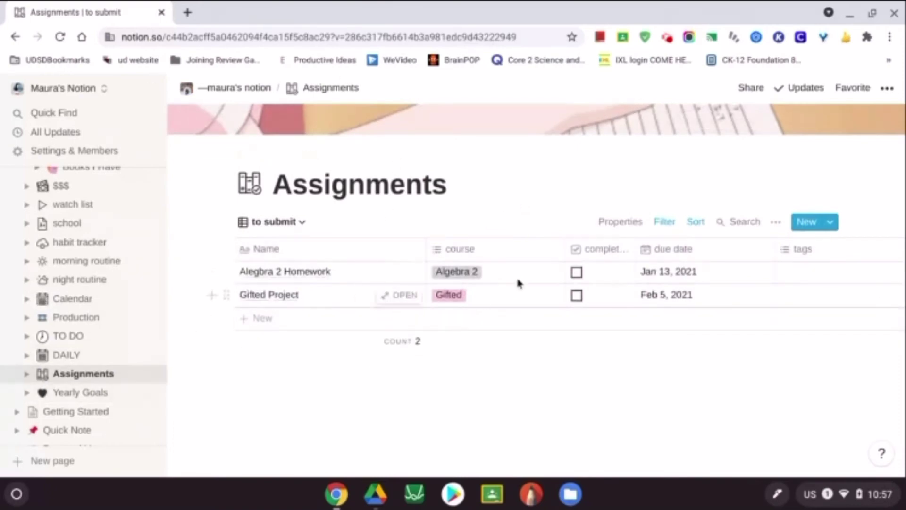
pyautogui.click(27, 374)
pyautogui.scroll(-2, 29, 380)
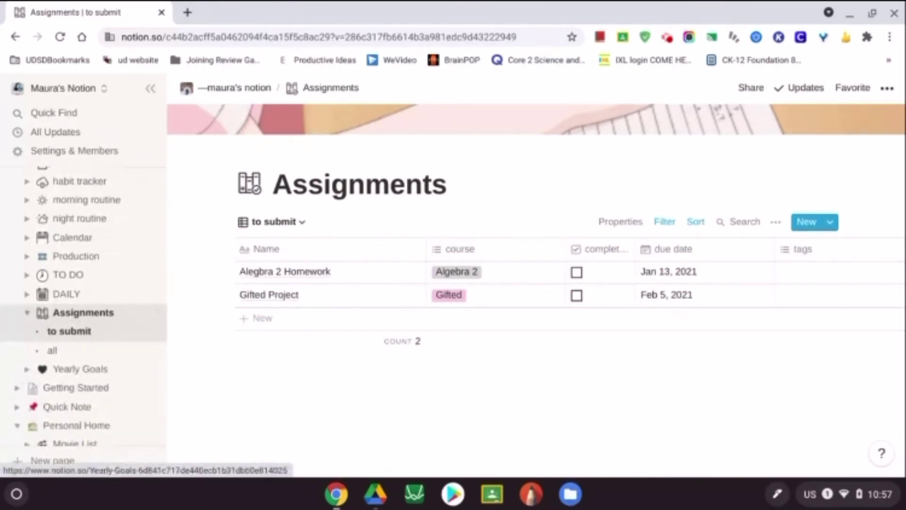
# - Open the Yearly Goals page and look through its bulleted goals and the street photo beneath them
pyautogui.click(87, 373)
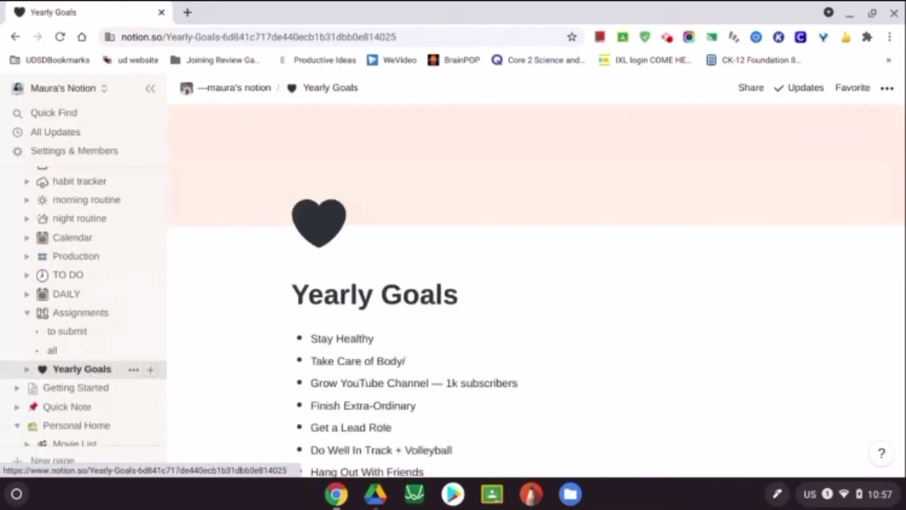
pyautogui.scroll(-3, 253, 357)
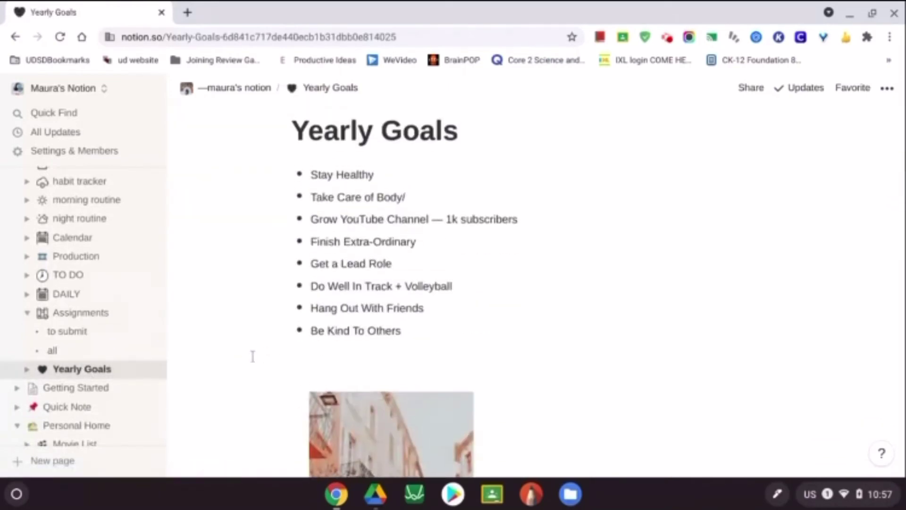
pyautogui.scroll(-5, 252, 357)
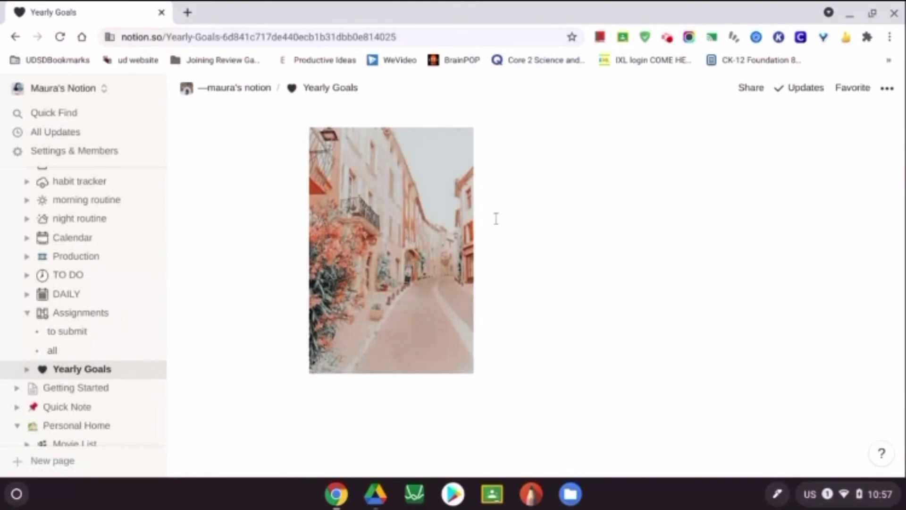
pyautogui.moveTo(482, 192)
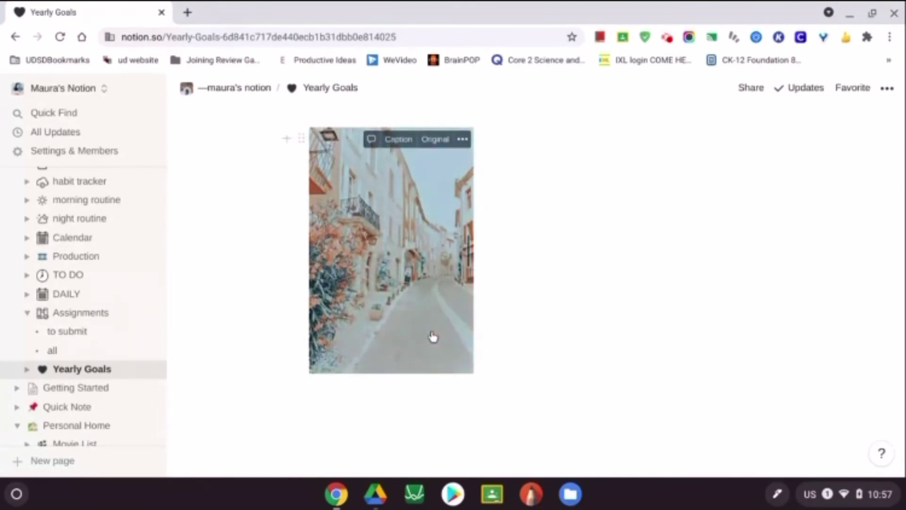
pyautogui.click(517, 340)
pyautogui.scroll(6, 518, 340)
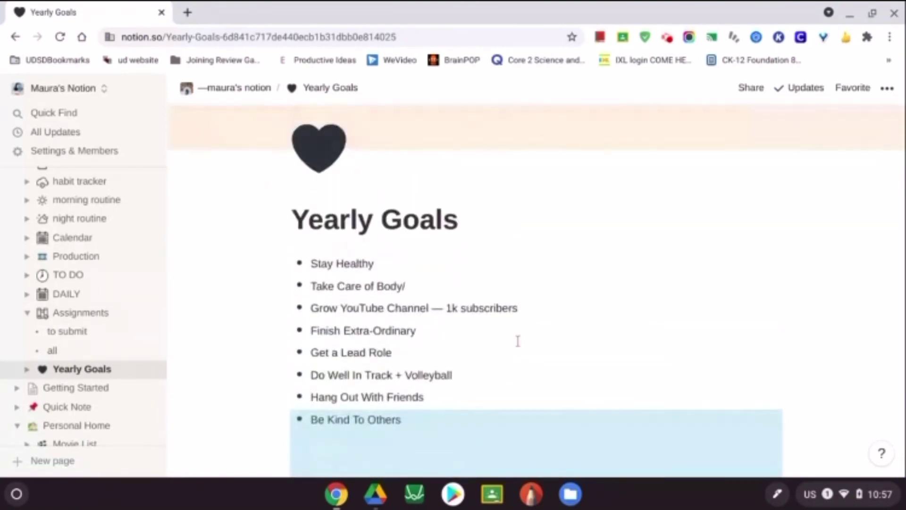
pyautogui.click(904, 418)
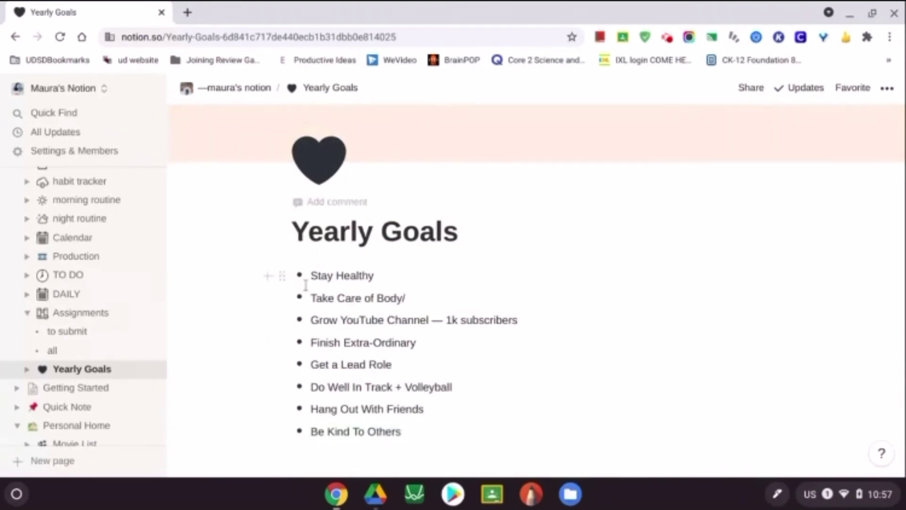
pyautogui.scroll(-6, 453, 366)
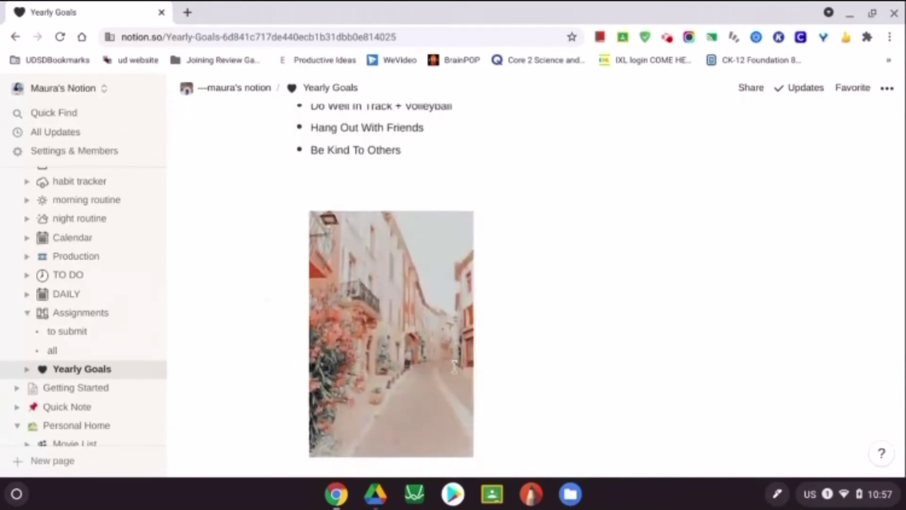
pyautogui.scroll(-2, 454, 366)
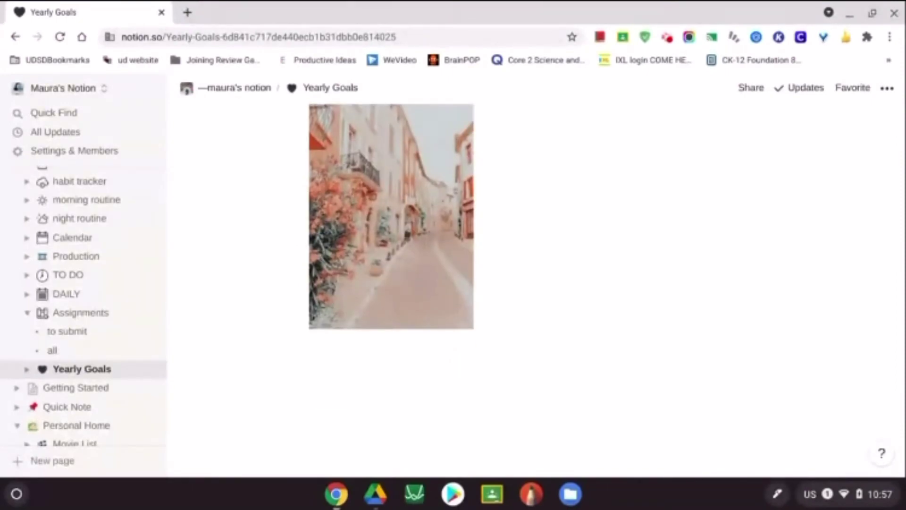
pyautogui.scroll(10, 453, 367)
pyautogui.scroll(-4, 453, 366)
pyautogui.scroll(1, 453, 366)
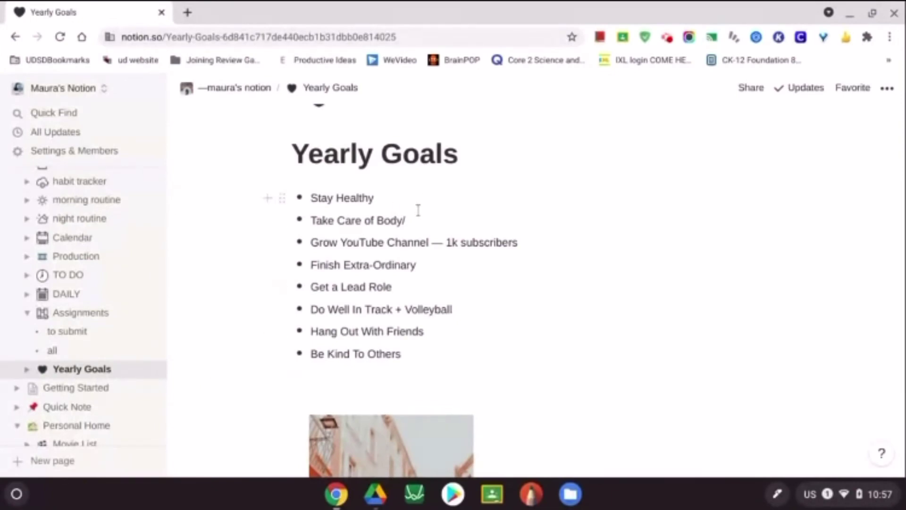
pyautogui.click(504, 161)
pyautogui.write('/')
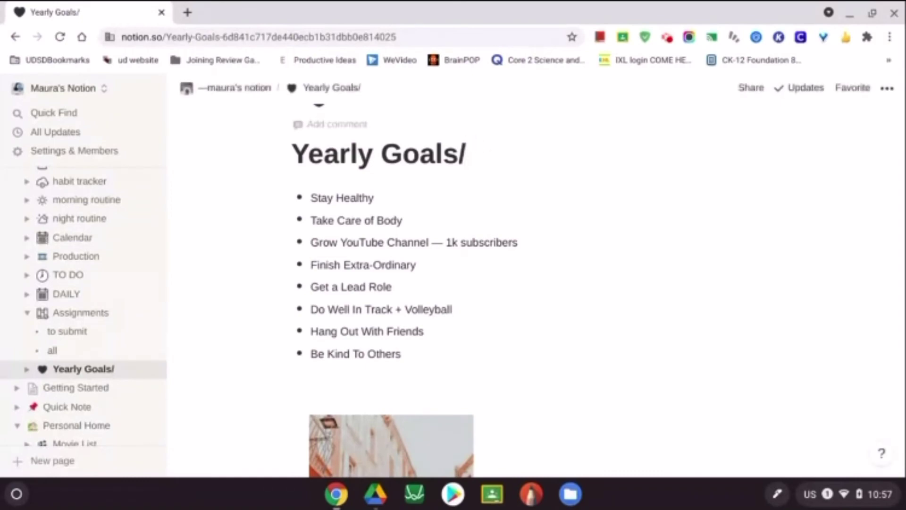
pyautogui.press('BackSpace')
# - Insert a line reading "Goals List" beneath the Yearly Goals title, with an empty line between it and the bulleted goals
pyautogui.scroll(1, 375, 154)
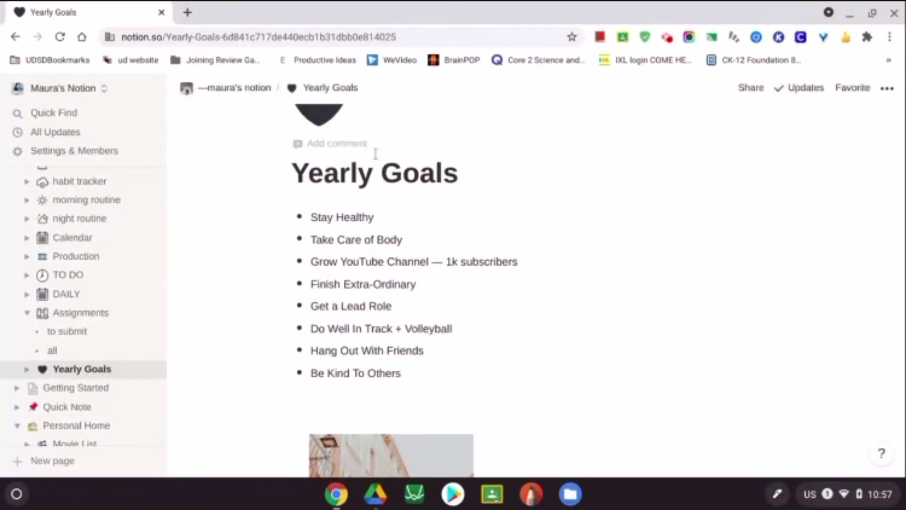
pyautogui.scroll(4, 376, 154)
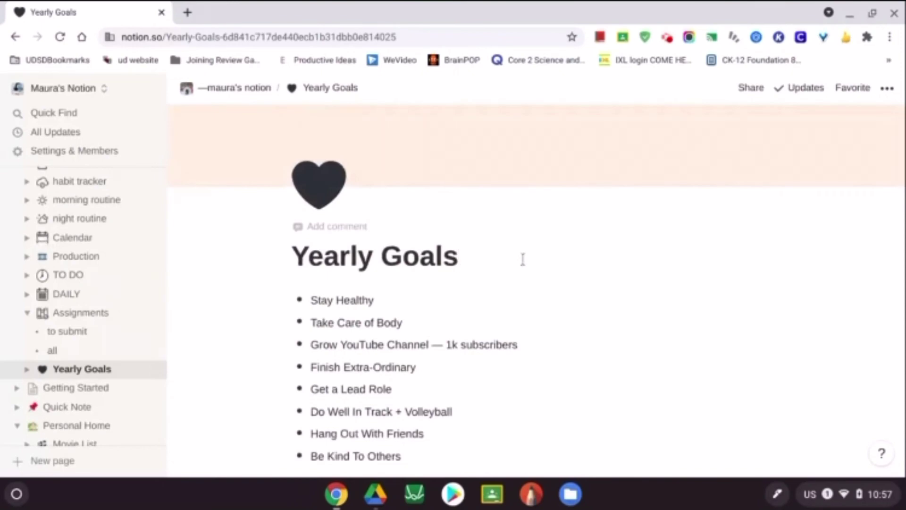
pyautogui.press('Return')
pyautogui.press('Return')
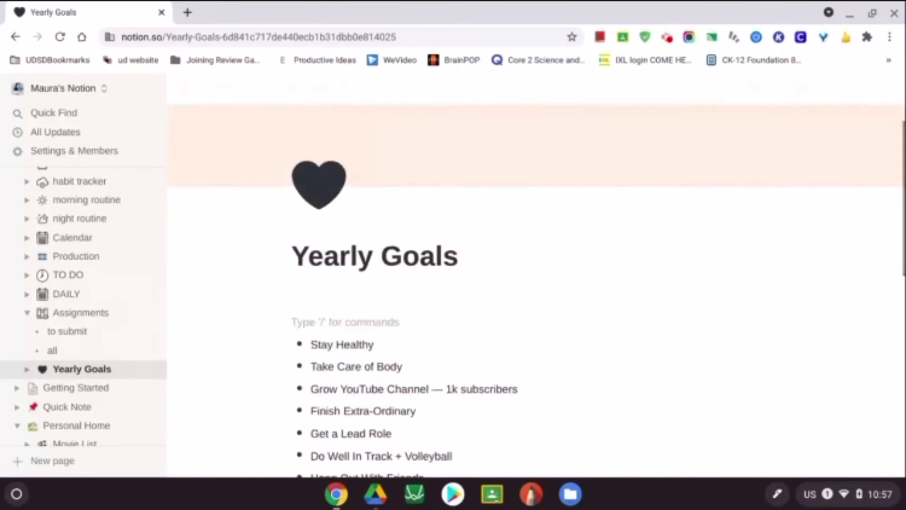
pyautogui.press('Up')
pyautogui.press('Down')
pyautogui.press('Up')
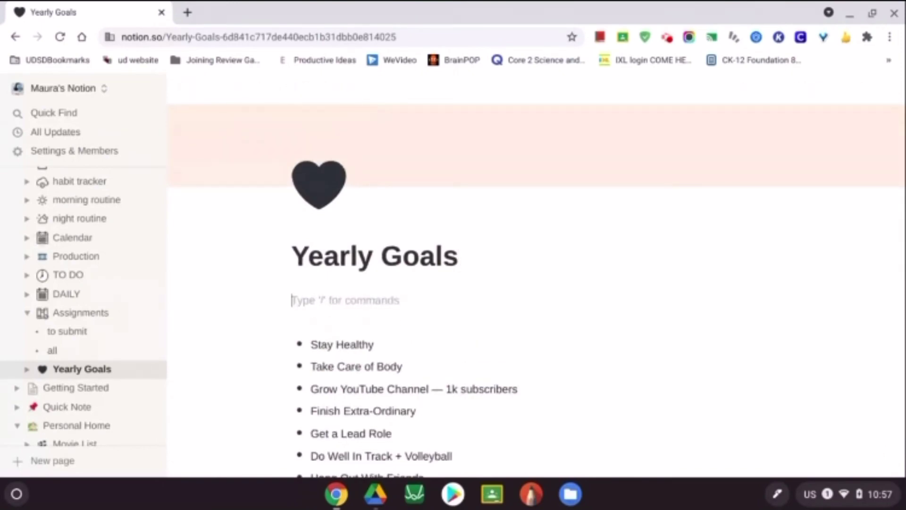
pyautogui.write('Goals')
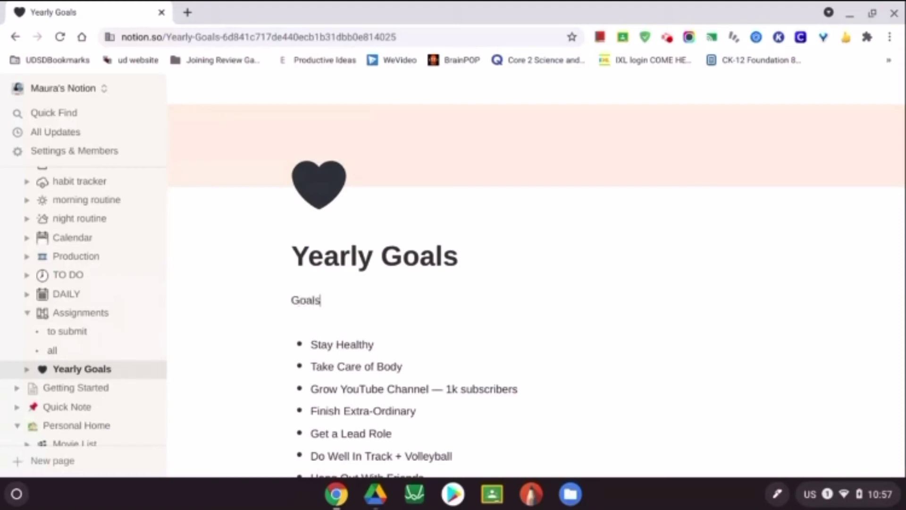
pyautogui.write(' List')
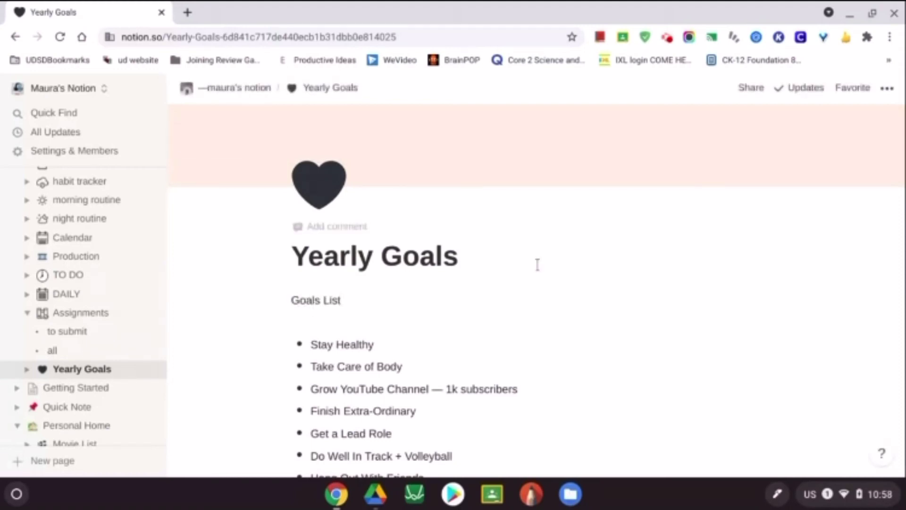
# - Apply the Brown background to the Goals List line using the slash command list
pyautogui.write('/')
pyautogui.scroll(-10, 450, 362)
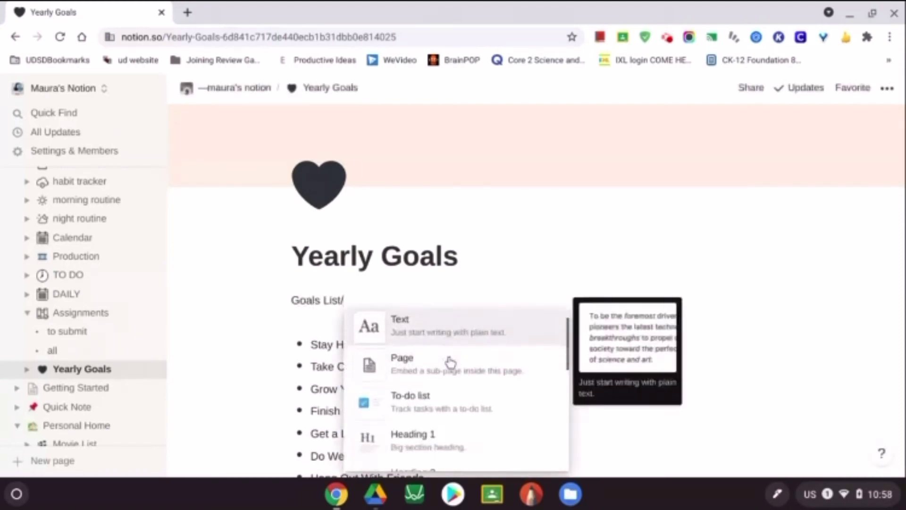
pyautogui.scroll(-20, 456, 390)
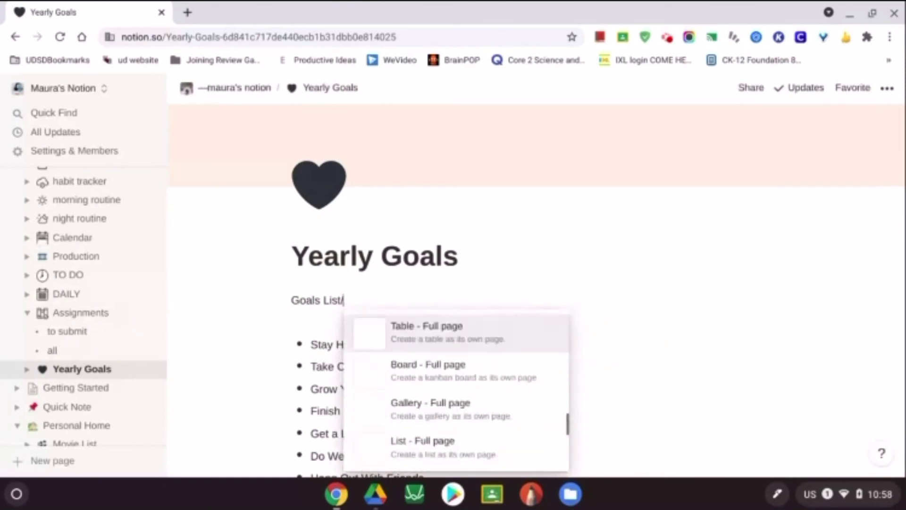
pyautogui.scroll(-6, 454, 354)
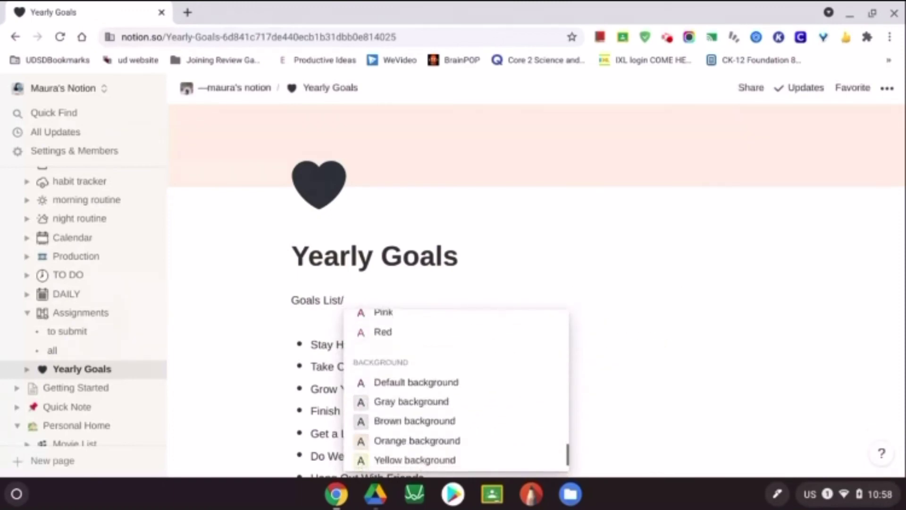
pyautogui.scroll(2, 453, 354)
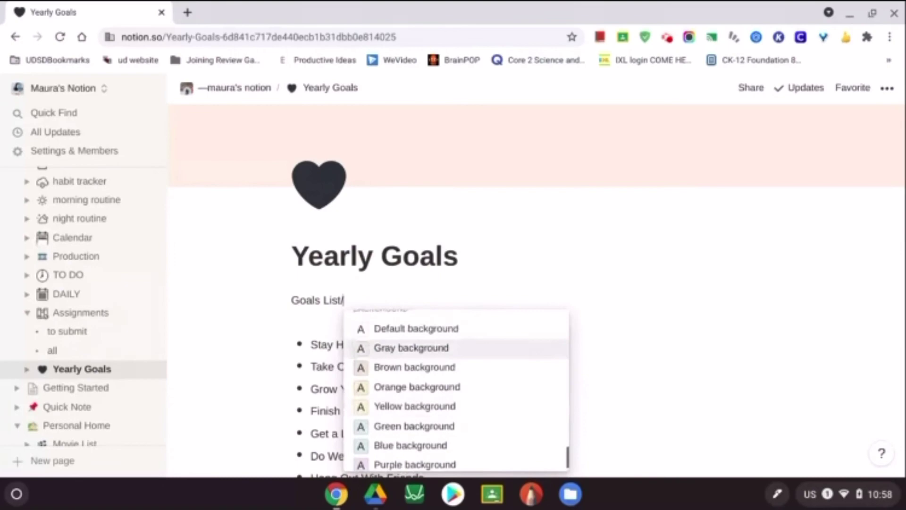
pyautogui.click(432, 368)
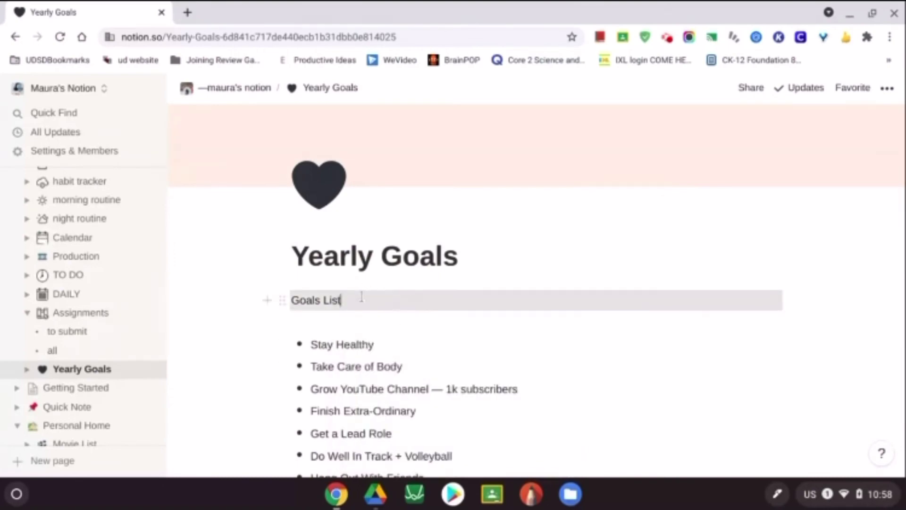
pyautogui.write('/')
pyautogui.scroll(-3, 421, 406)
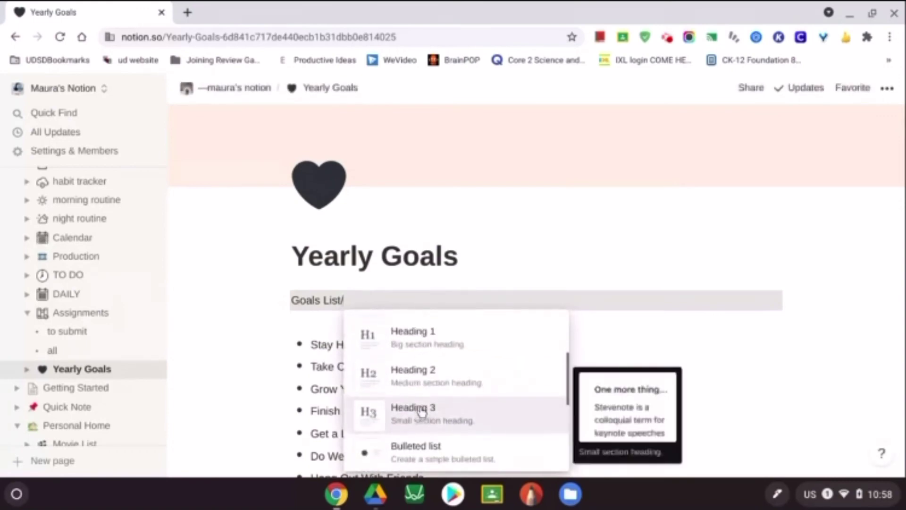
pyautogui.scroll(-5, 416, 411)
pyautogui.scroll(5, 415, 410)
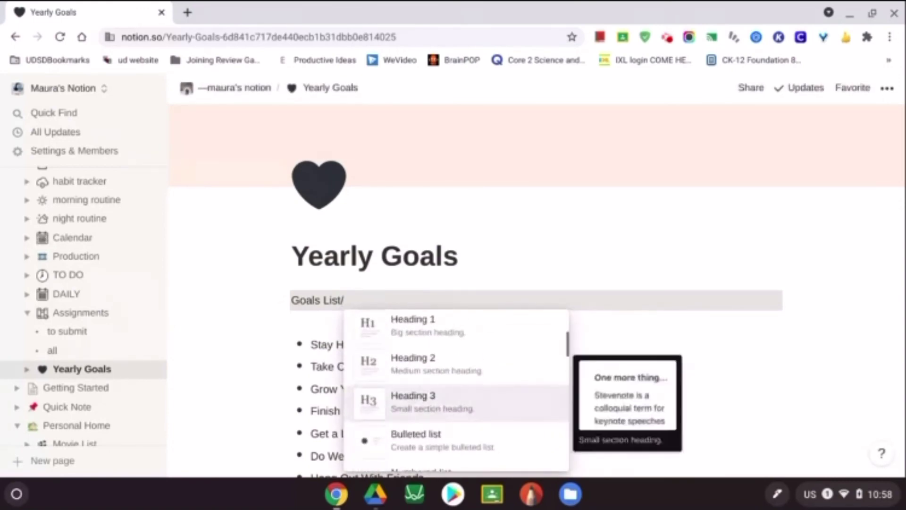
pyautogui.scroll(1, 457, 392)
pyautogui.click(419, 372)
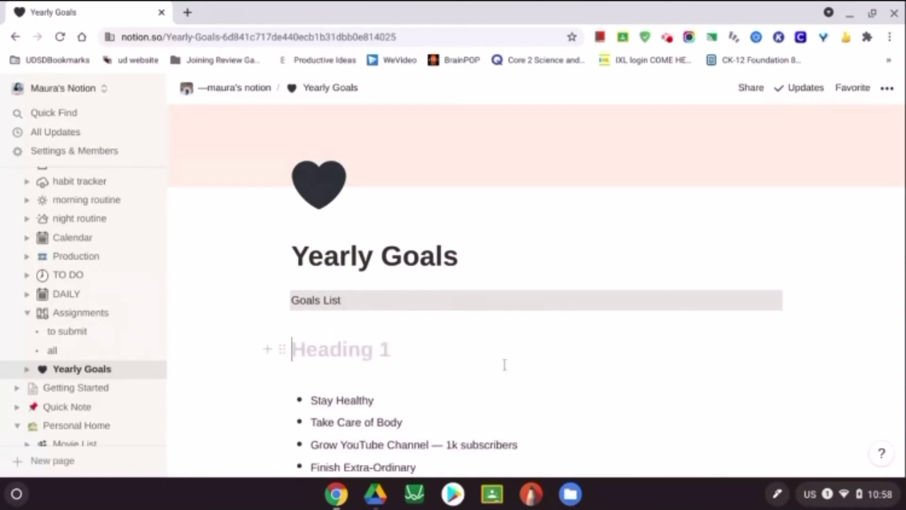
pyautogui.write('Goe')
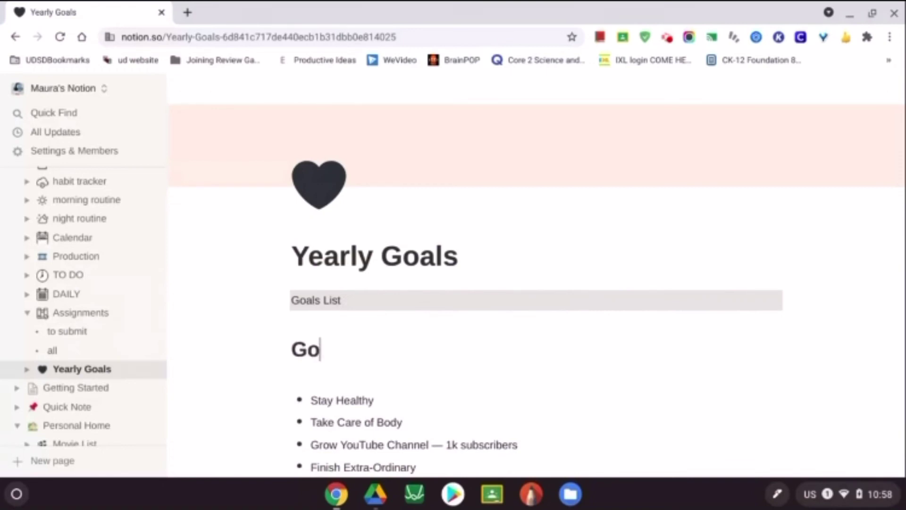
pyautogui.press('BackSpace')
pyautogui.press('BackSpace')
pyautogui.press('BackSpace')
pyautogui.press('BackSpace')
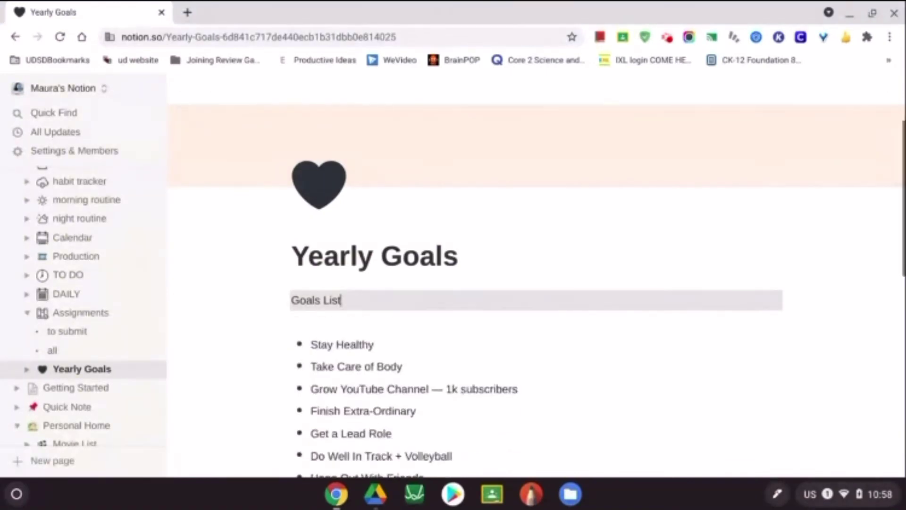
# - Turn the Goals List line into a Heading 2 and italicize its text
pyautogui.moveTo(347, 302); pyautogui.dragTo(289, 302)
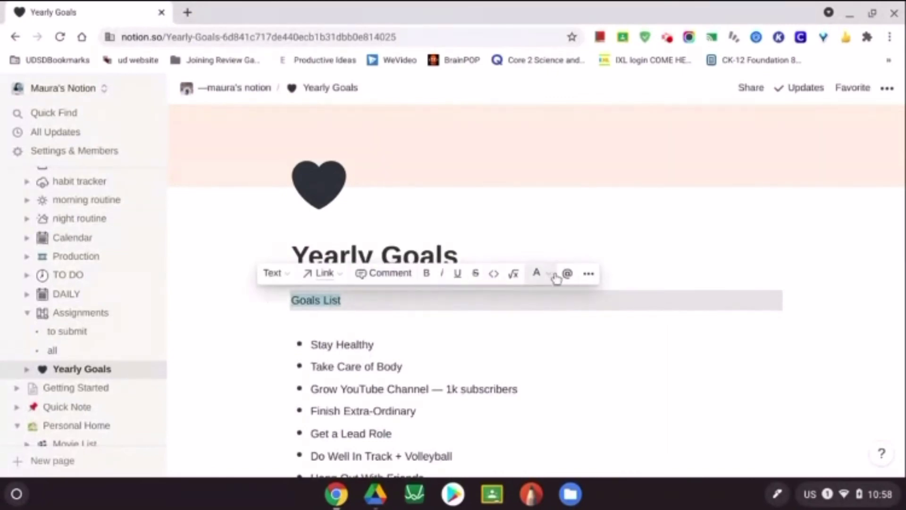
pyautogui.click(288, 281)
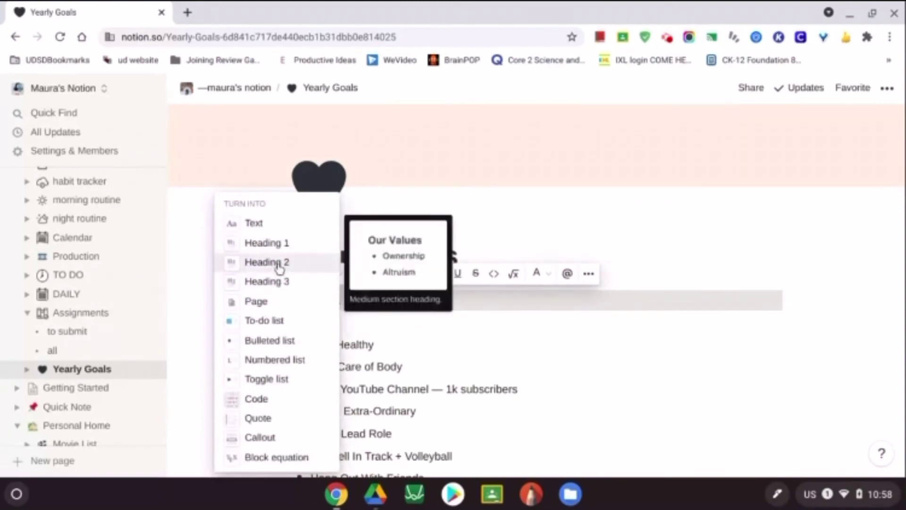
pyautogui.click(280, 267)
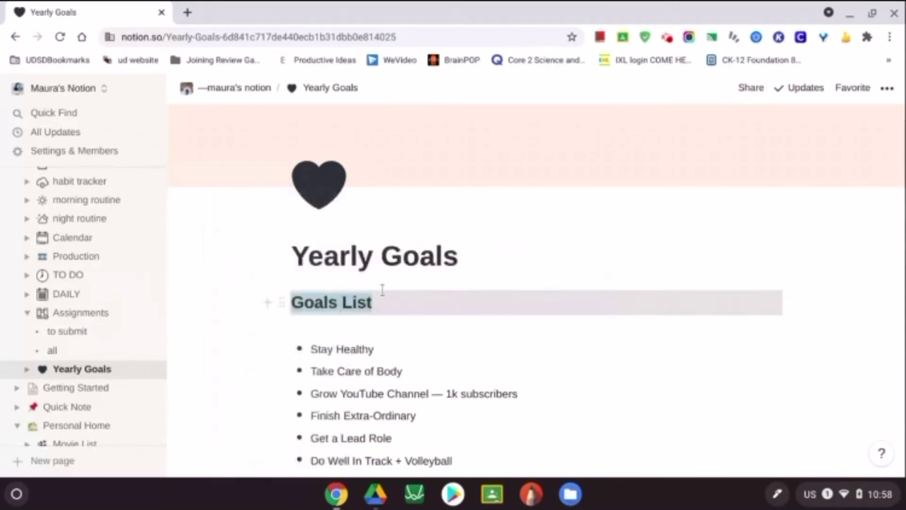
pyautogui.moveTo(377, 304); pyautogui.dragTo(290, 303)
pyautogui.click(472, 274)
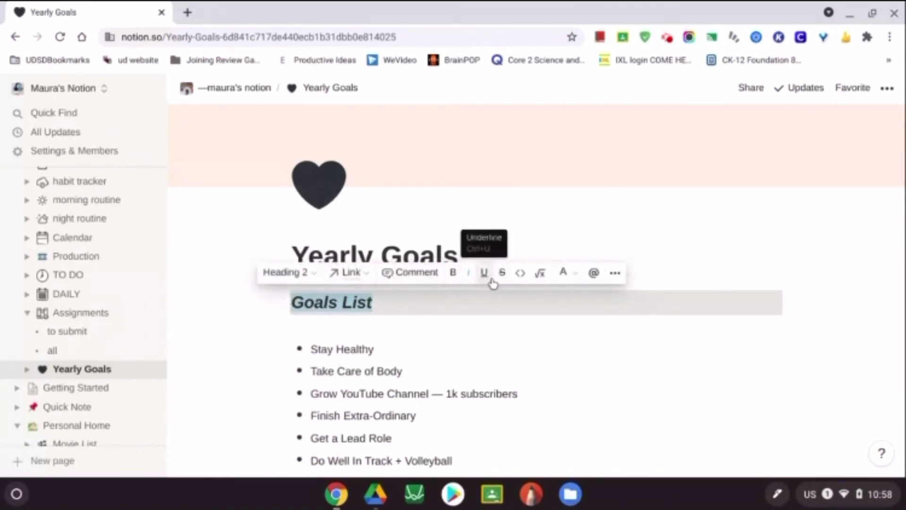
pyautogui.click(568, 281)
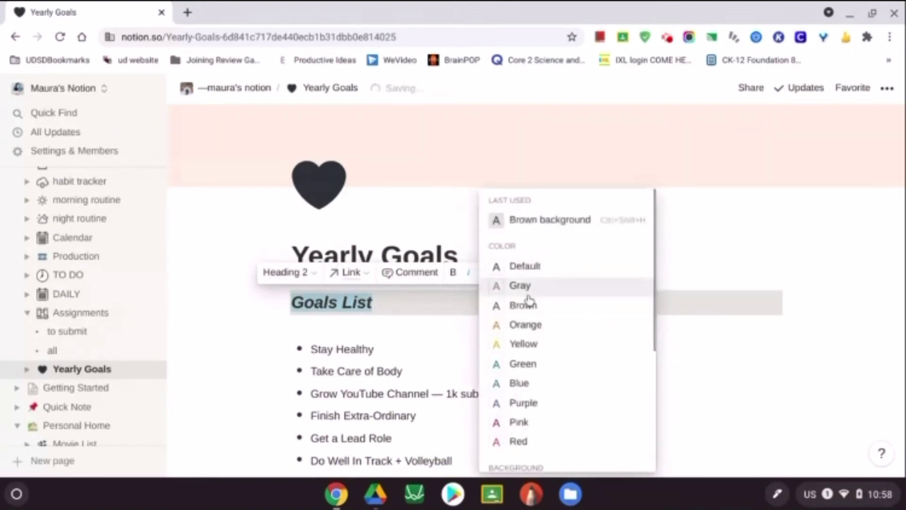
pyautogui.scroll(-2, 529, 298)
pyautogui.scroll(-2, 529, 300)
pyautogui.scroll(4, 529, 300)
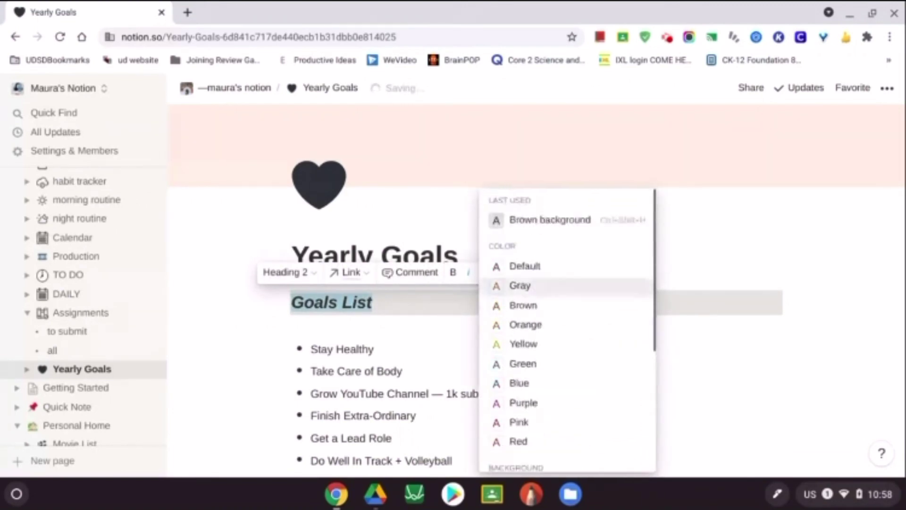
pyautogui.click(762, 321)
# - Add one more empty line between the Goals List heading and the bulleted goals
pyautogui.click(737, 325)
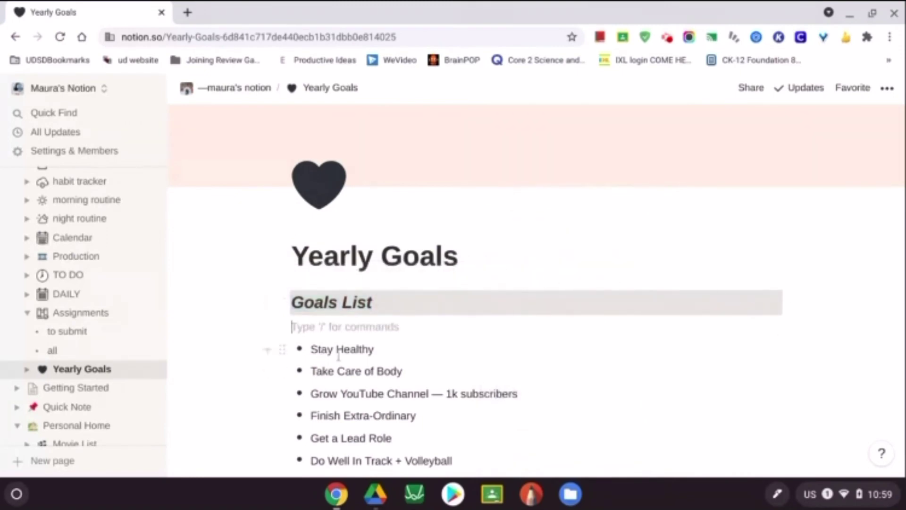
pyautogui.press('BackSpace')
pyautogui.press('Return')
pyautogui.press('Return')
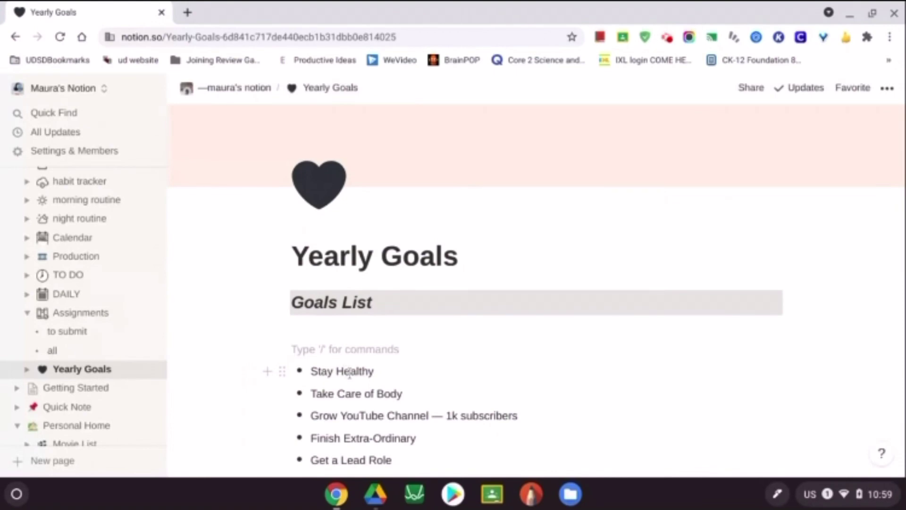
pyautogui.click(366, 296)
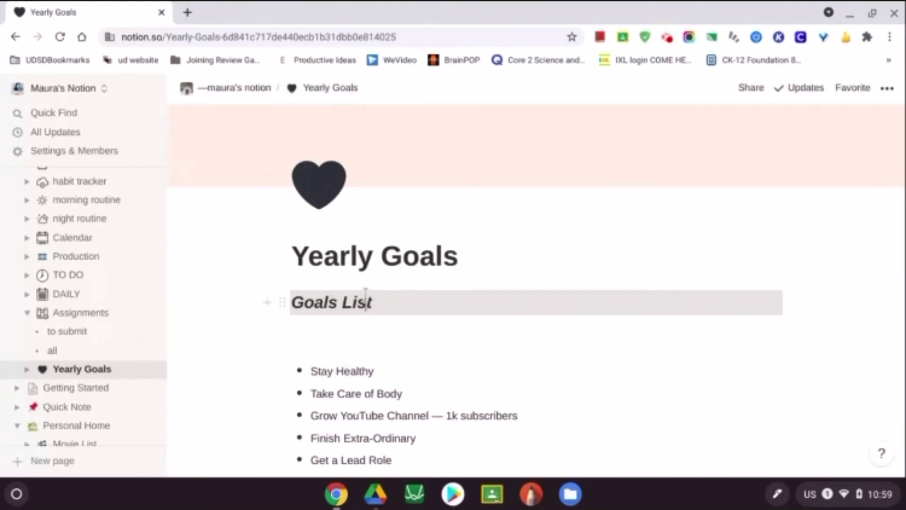
# - Insert a divider between the Yearly Goals title and the Goals List heading using the slash command list
pyautogui.press('Return')
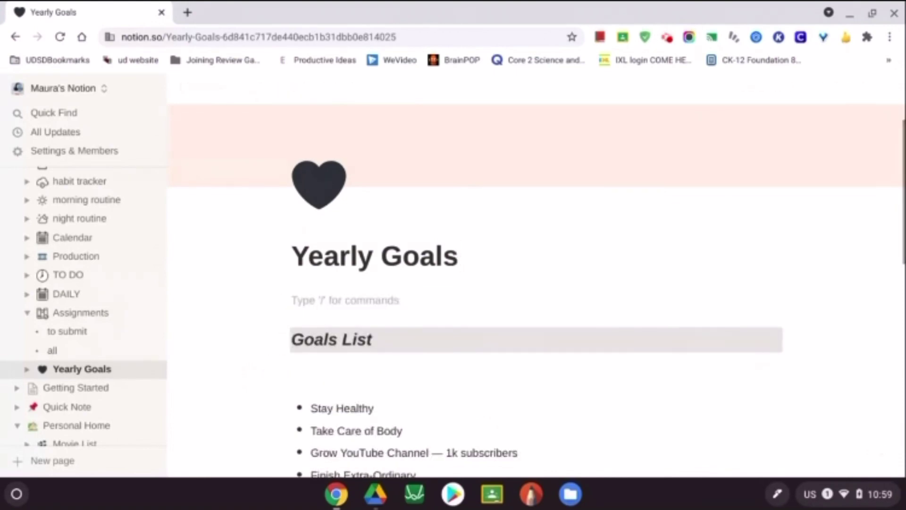
pyautogui.write('/')
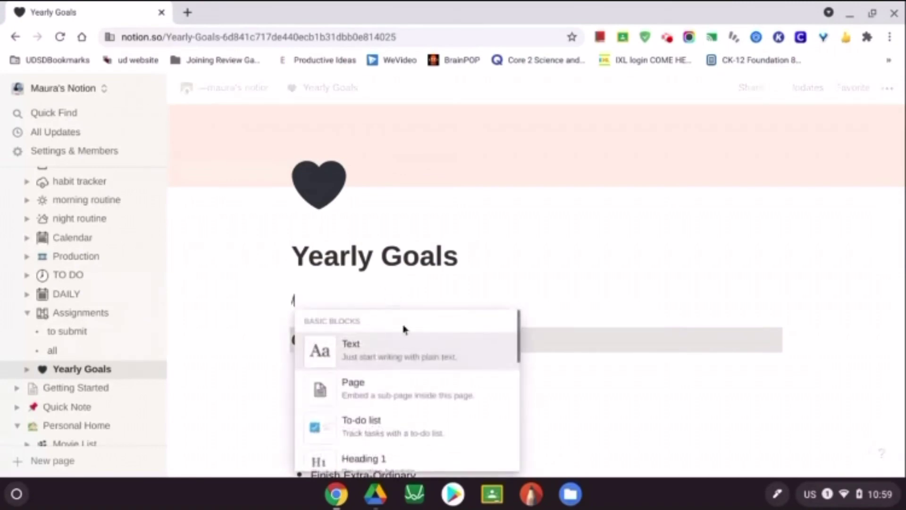
pyautogui.scroll(-5, 375, 406)
pyautogui.scroll(-3, 376, 409)
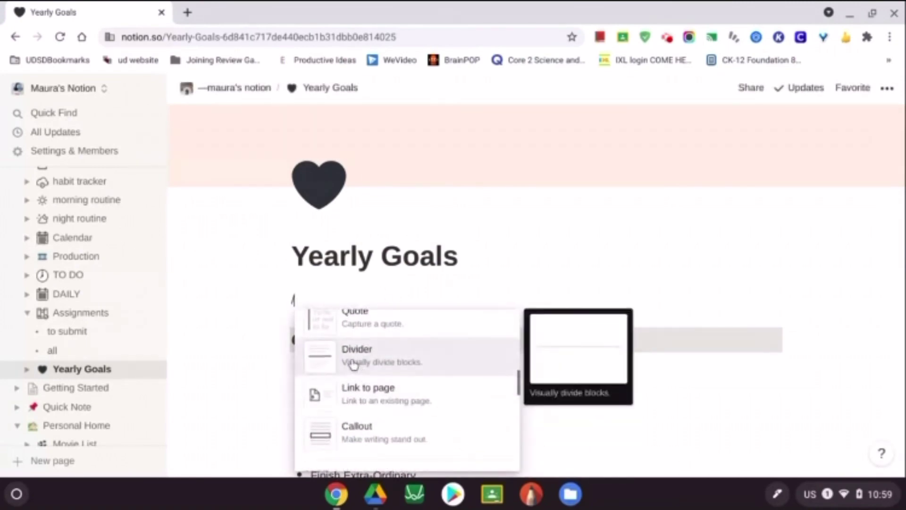
pyautogui.click(354, 366)
# - Turn the empty line above the bulleted goals into a callout reading "Make 2021 Great!"
pyautogui.scroll(-2, 354, 365)
pyautogui.click(303, 265)
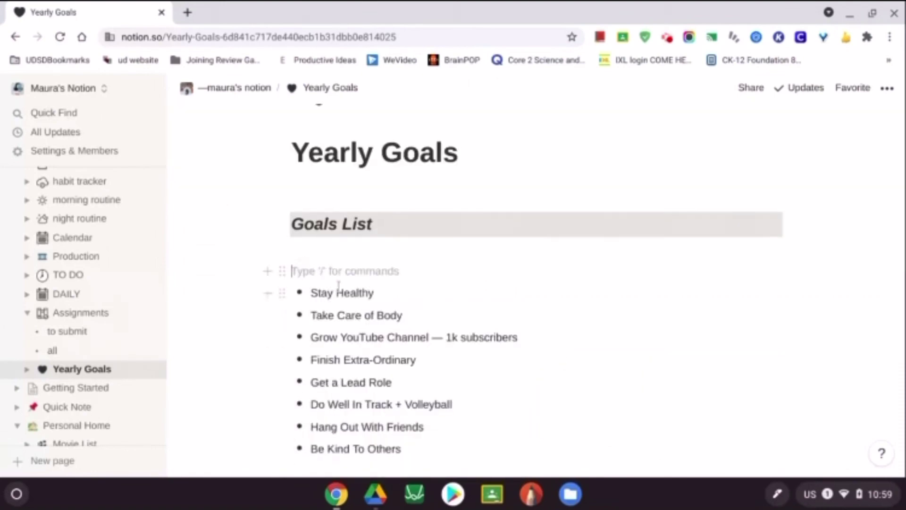
pyautogui.write('/')
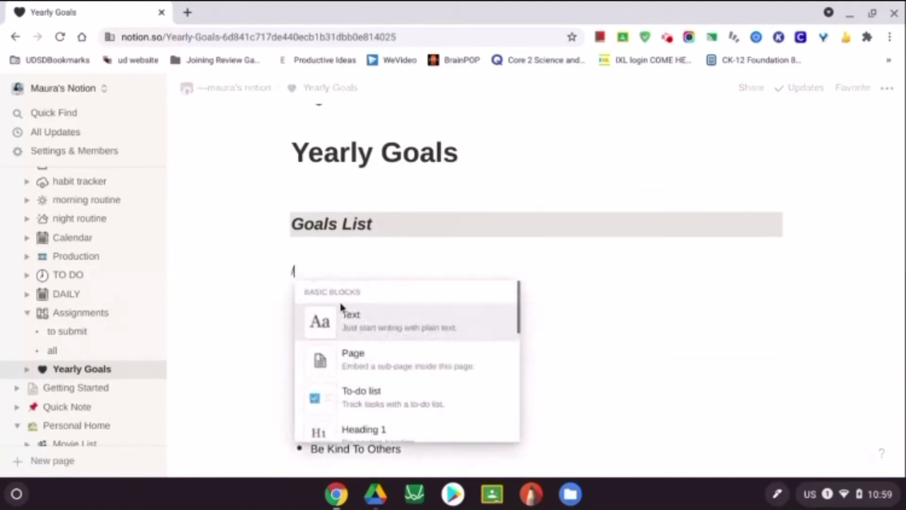
pyautogui.scroll(-4, 357, 351)
pyautogui.scroll(-2, 359, 351)
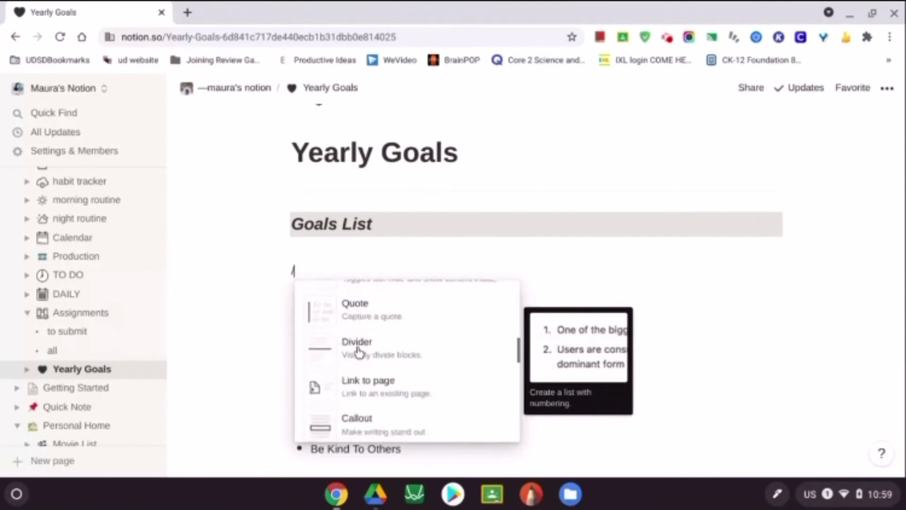
pyautogui.scroll(-1, 359, 352)
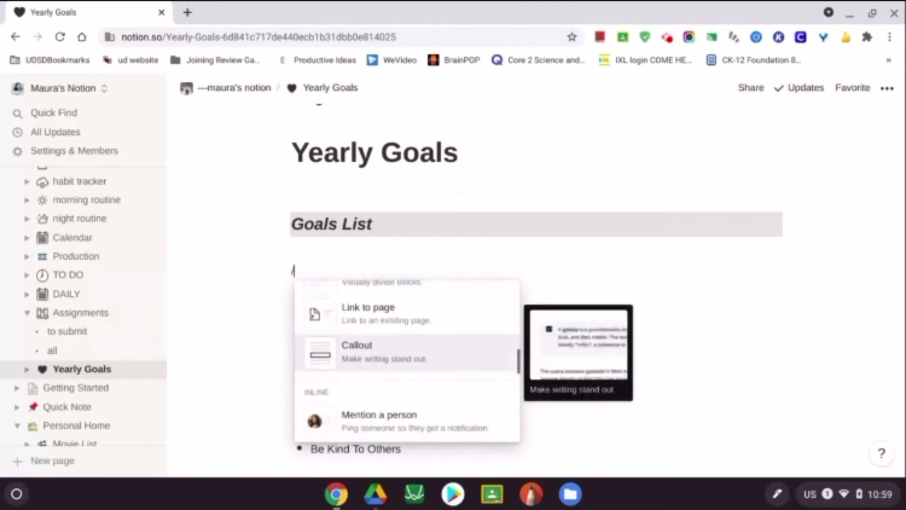
pyautogui.click(357, 349)
pyautogui.write('Make 2021 Great!')
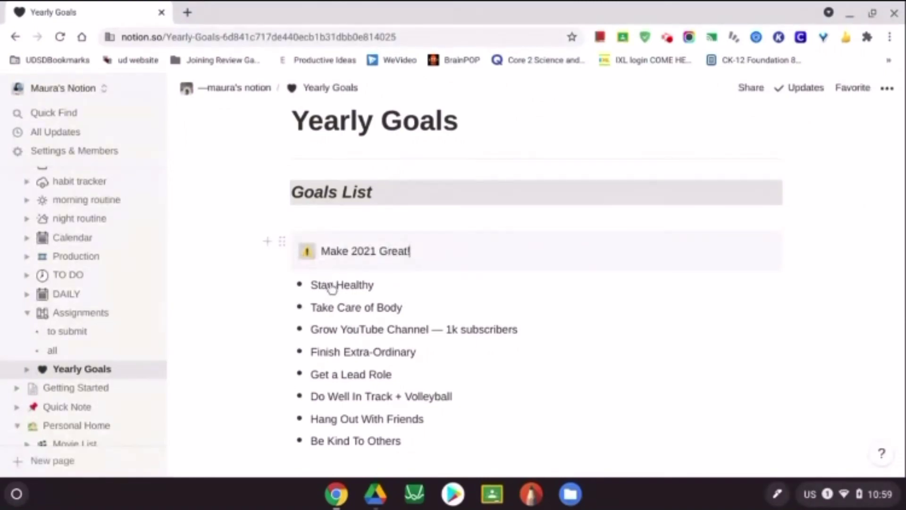
# - Change the callout's icon to the black heart emoji and add an empty line beneath the callout
pyautogui.click(307, 250)
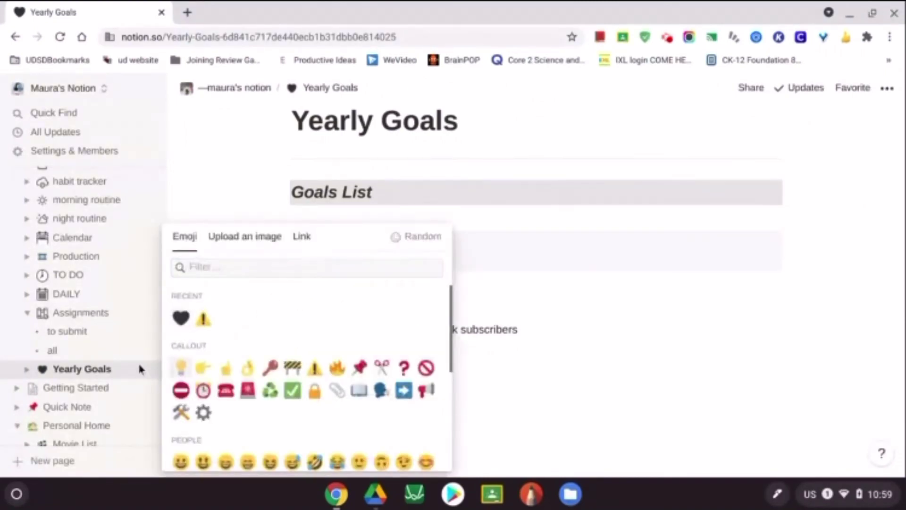
pyautogui.click(181, 319)
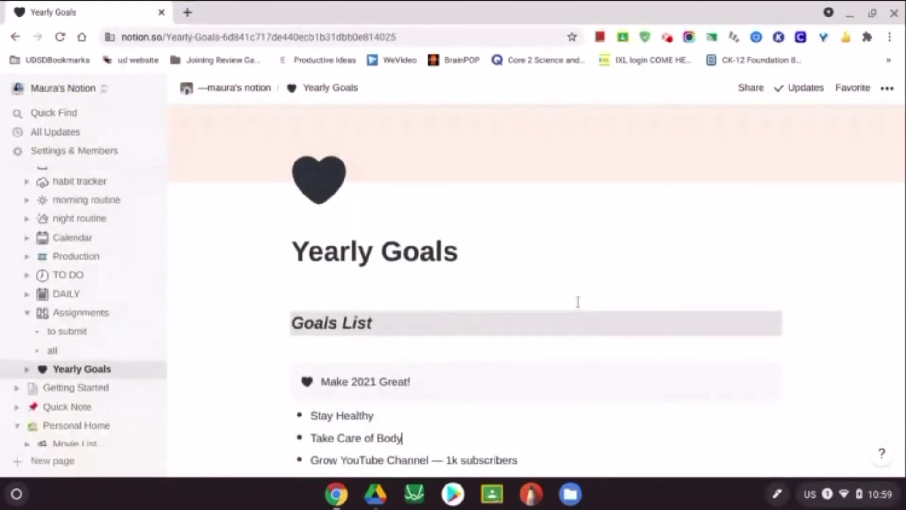
pyautogui.press('Return')
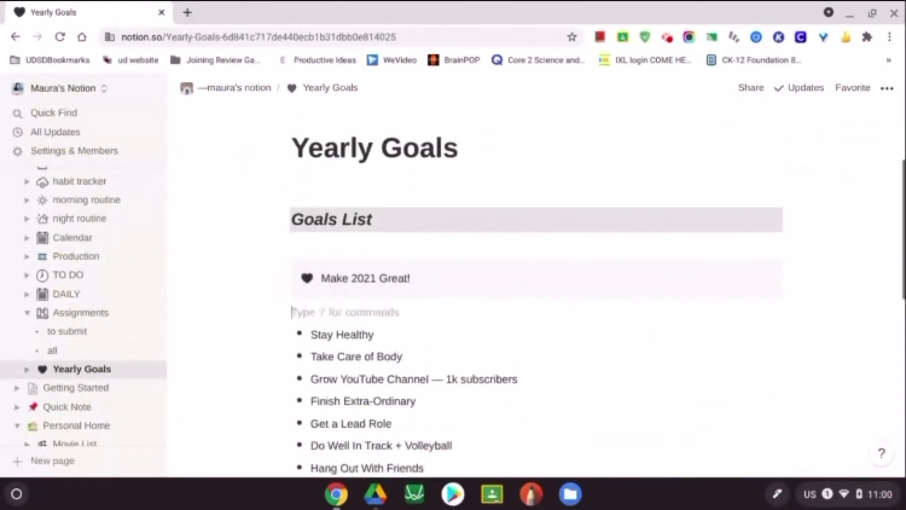
pyautogui.scroll(3, 316, 288)
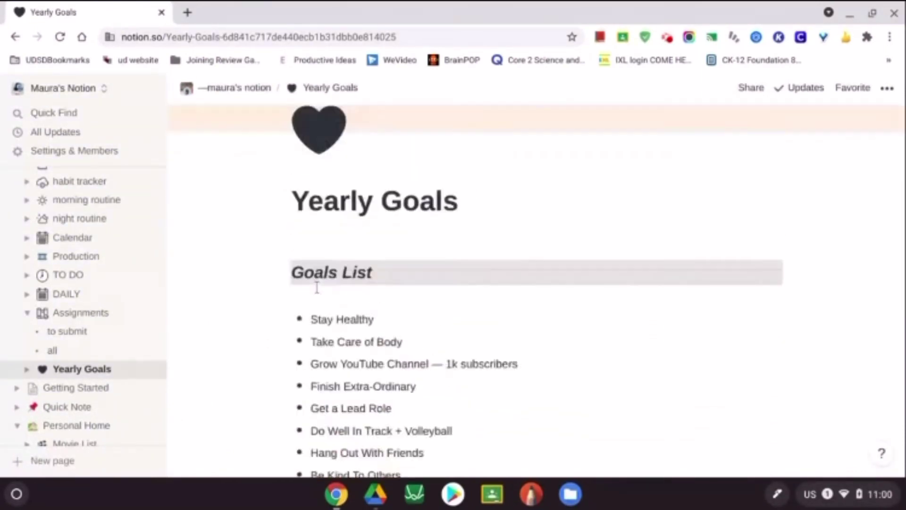
pyautogui.scroll(-6, 317, 288)
pyautogui.scroll(4, 536, 291)
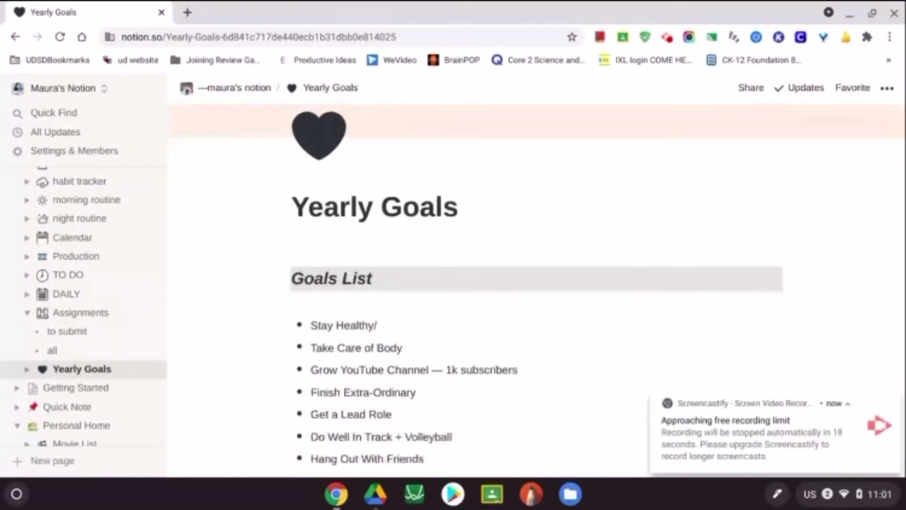
pyautogui.scroll(-8, 531, 239)
pyautogui.scroll(10, 535, 283)
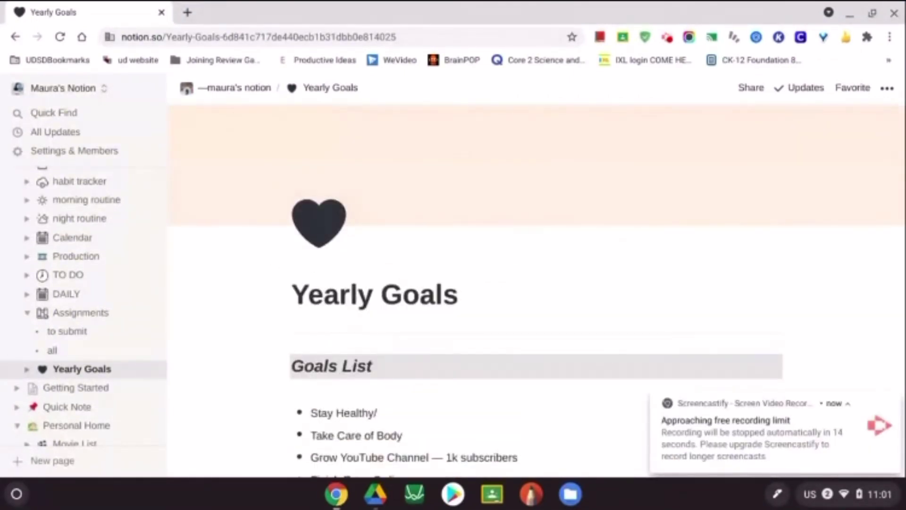
pyautogui.scroll(8, 115, 331)
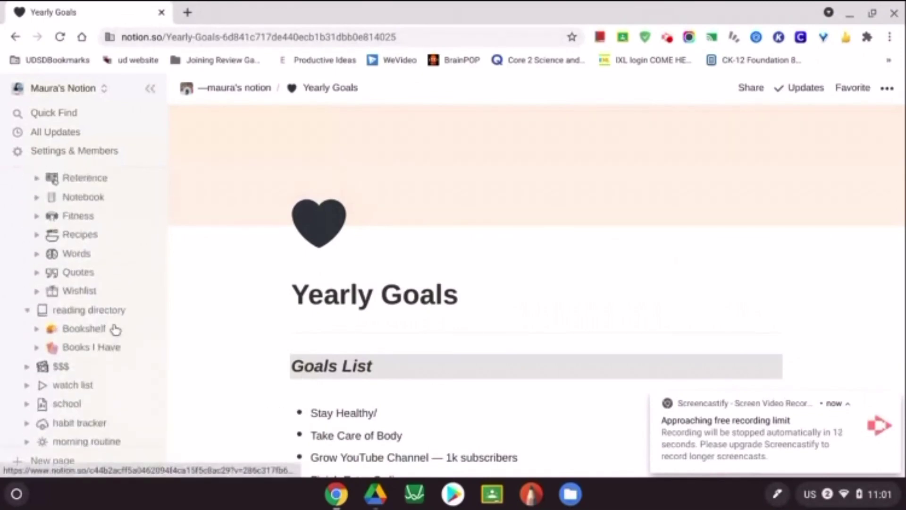